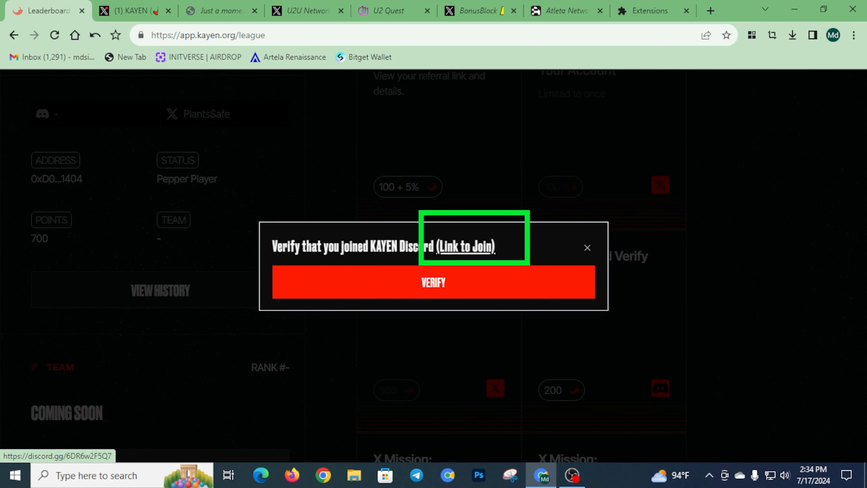
# Follow the Discord mission's invite link to join the KAYEN Discord server
pyautogui.click(465, 246)
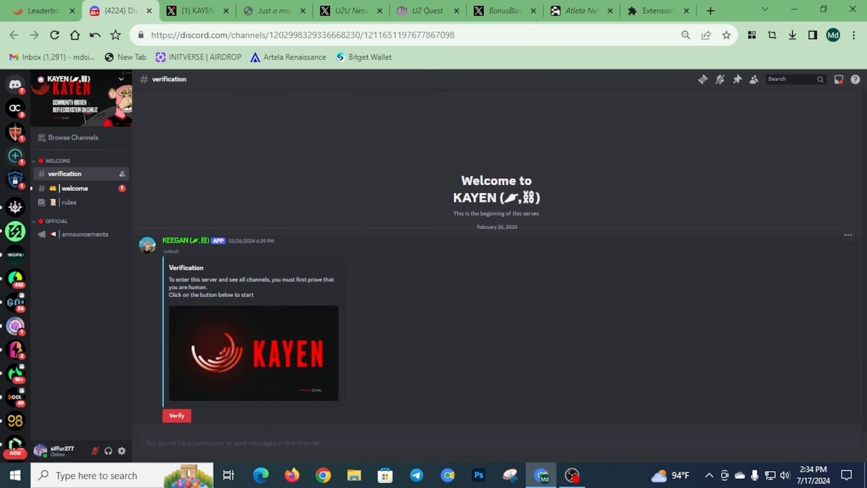
# Solve the KAYEN server's captcha in #verification with the shown characters, then return to the league page
pyautogui.click(176, 415)
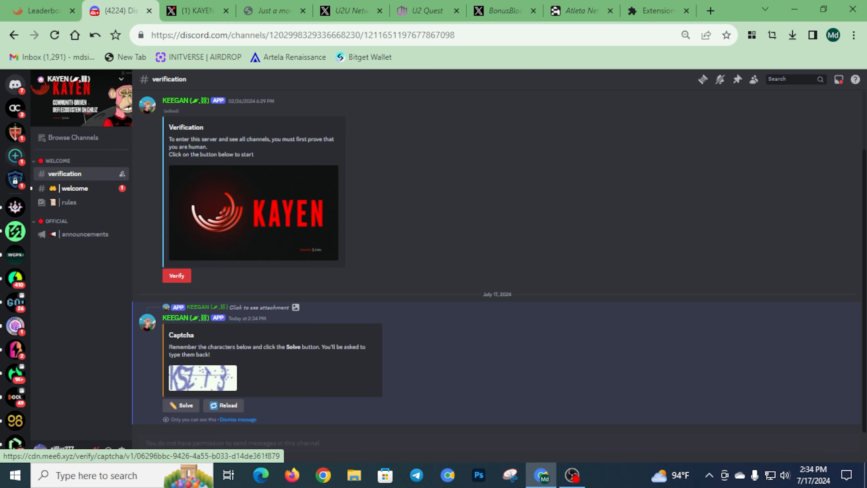
pyautogui.click(203, 377)
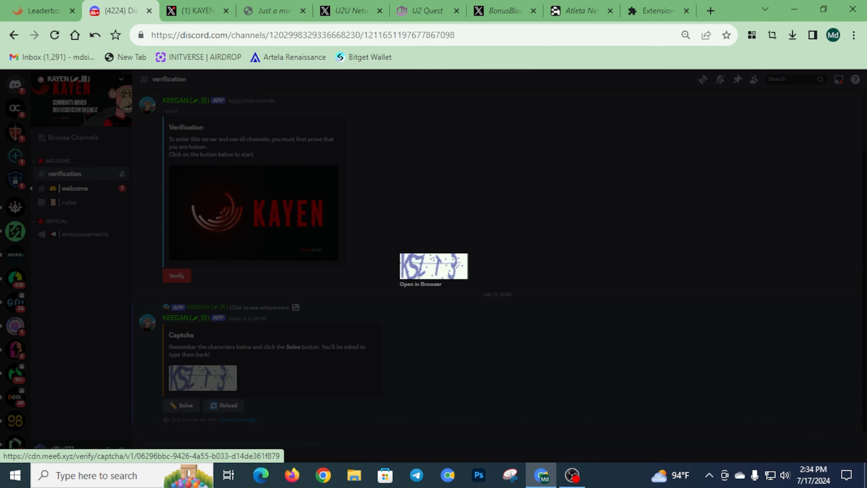
pyautogui.press('Escape')
pyautogui.click(181, 405)
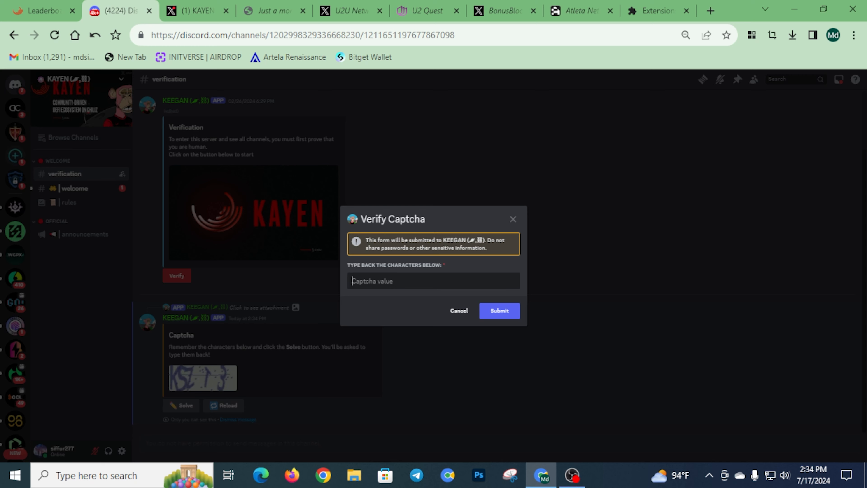
pyautogui.write('KSZT3')
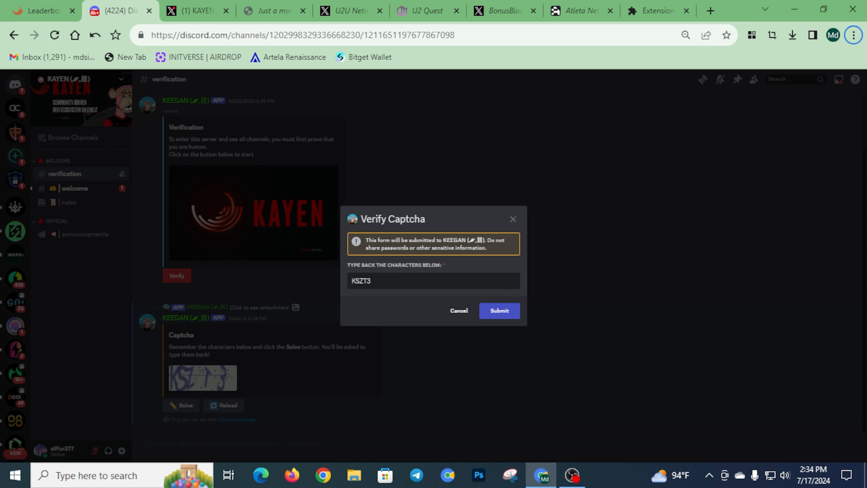
pyautogui.press('Return')
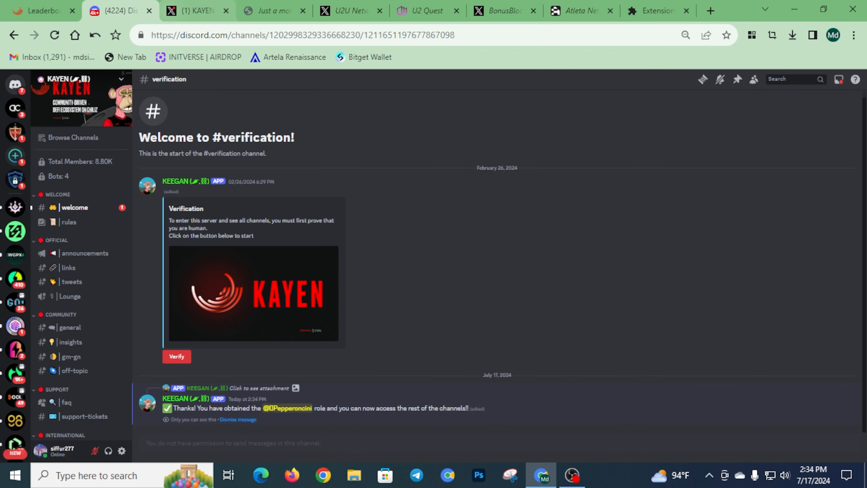
pyautogui.hotkey('ctrl', '1')
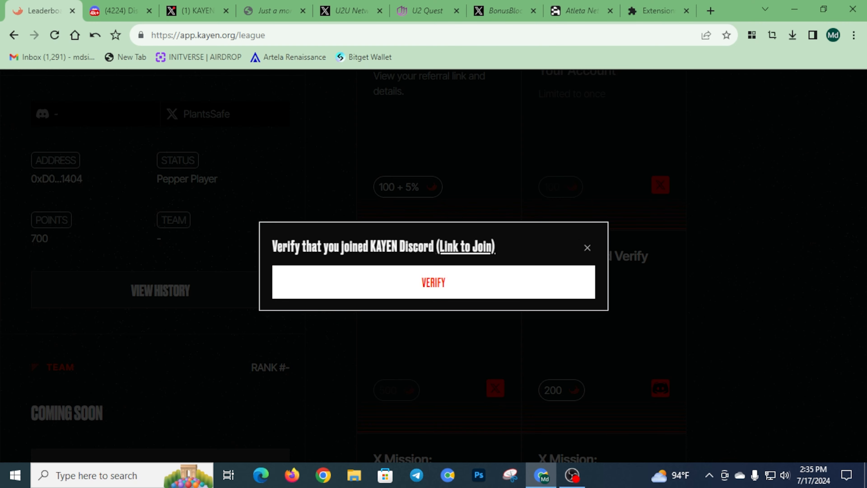
# Verify the Discord mission to claim 200 points, then open the 'Tweet about KAYEN' mission
pyautogui.click(433, 282)
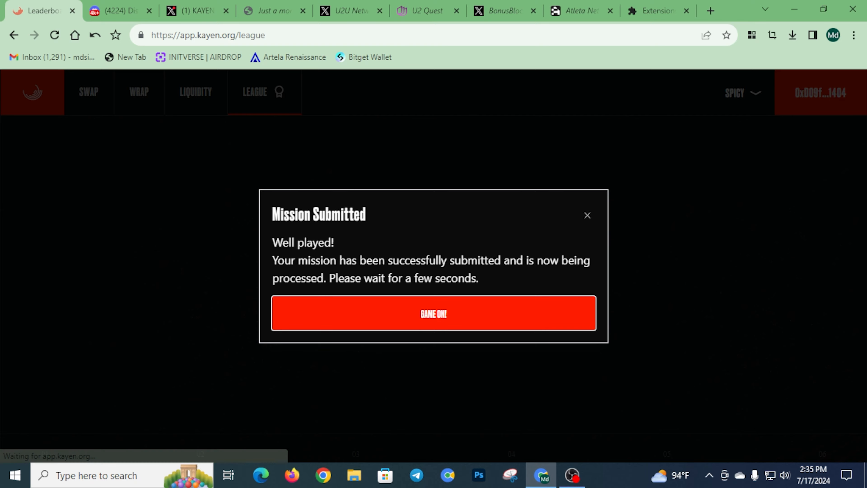
pyautogui.click(434, 313)
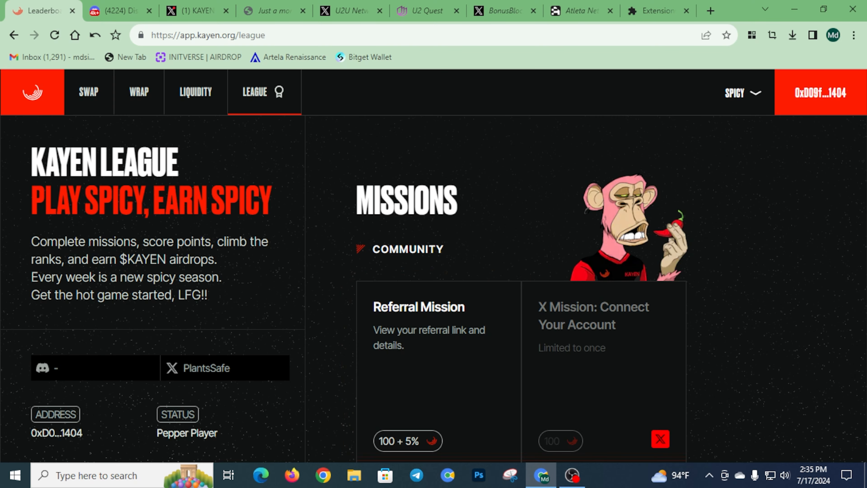
pyautogui.scroll(-7, 433, 313)
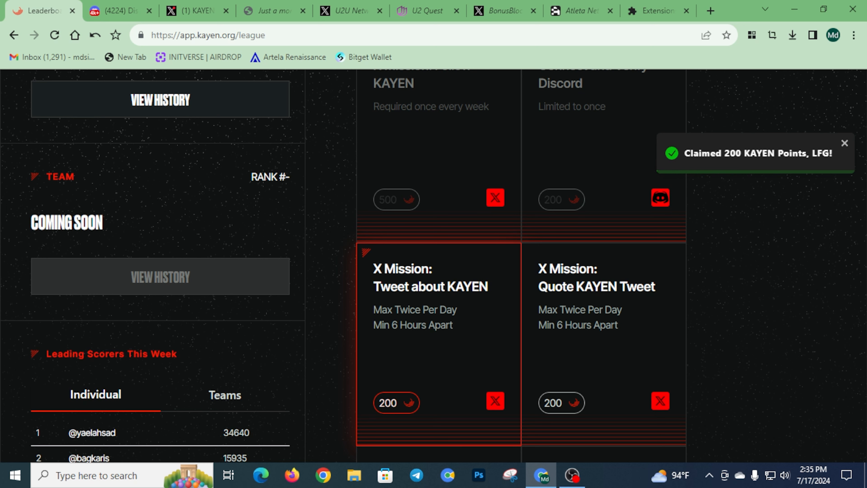
pyautogui.click(435, 324)
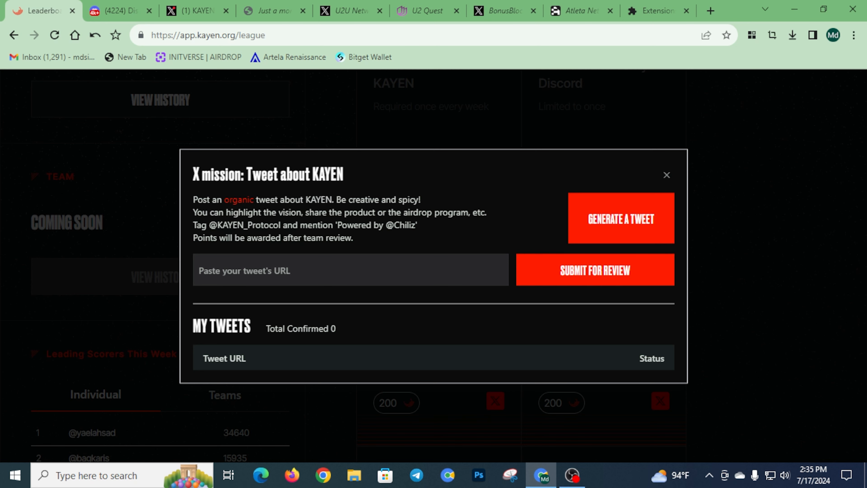
# Post a generated KAYEN tweet on X and copy the post's link
pyautogui.click(621, 217)
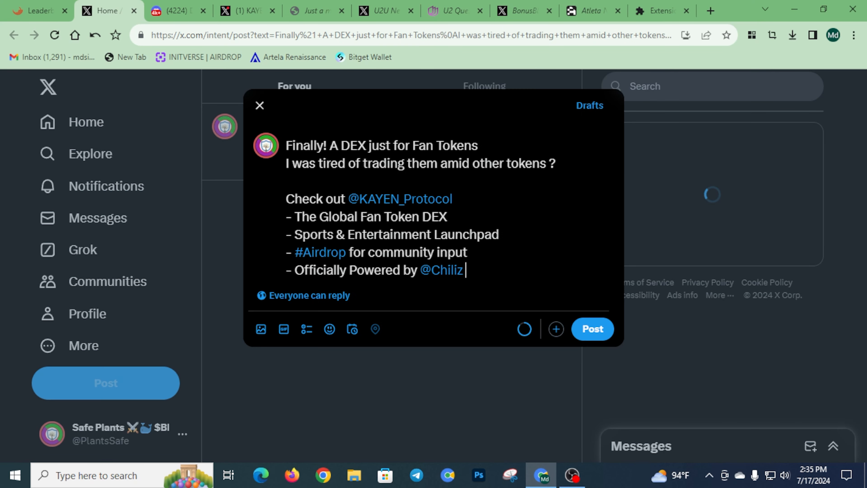
pyautogui.hotkey('ctrl', 'Return')
pyautogui.click(474, 427)
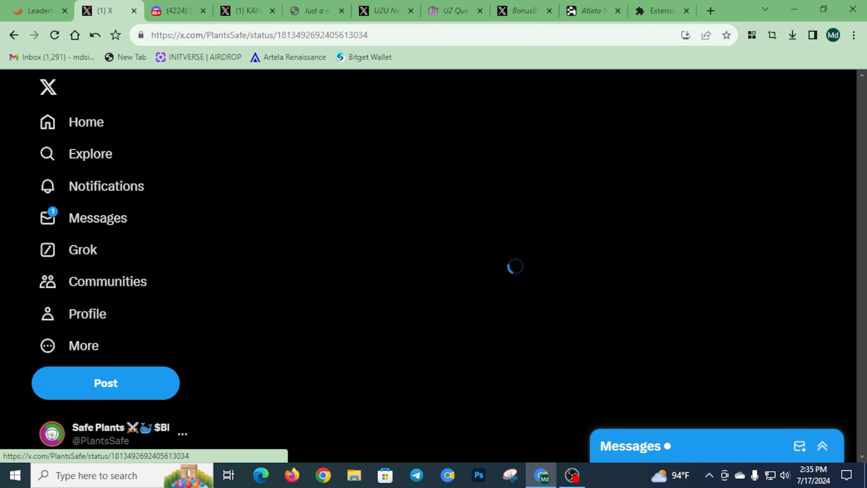
pyautogui.click(561, 343)
pyautogui.click(448, 343)
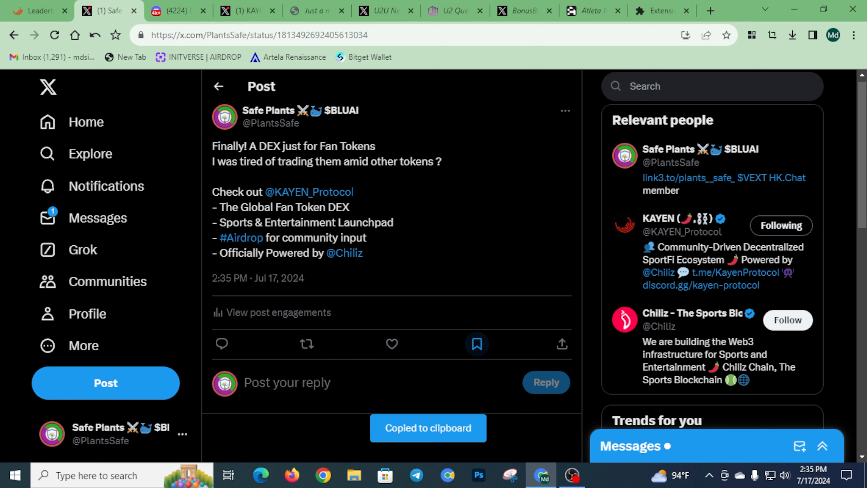
# Paste the tweet link into the mission's URL field and submit it for review
pyautogui.click(38, 10)
pyautogui.click(250, 267)
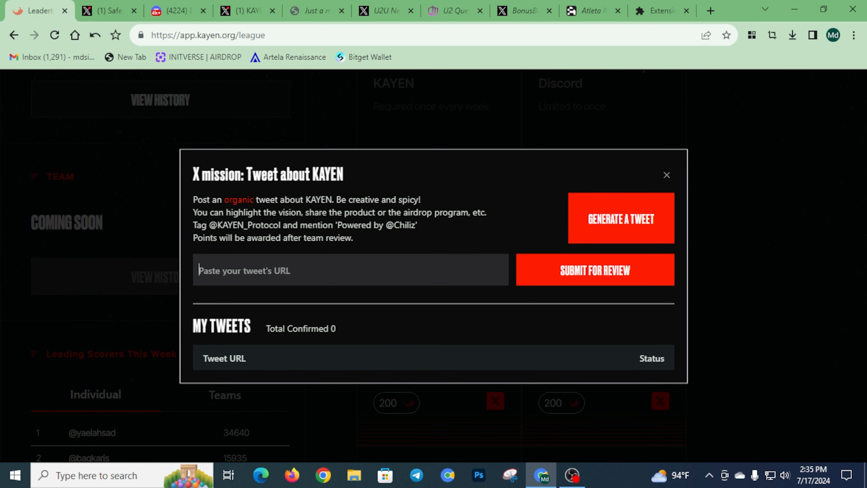
pyautogui.rightClick(250, 267)
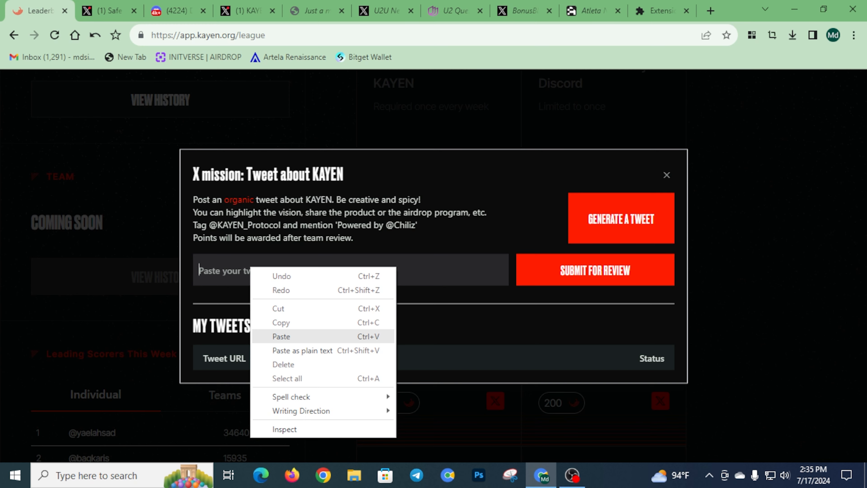
pyautogui.click(281, 336)
pyautogui.press('Return')
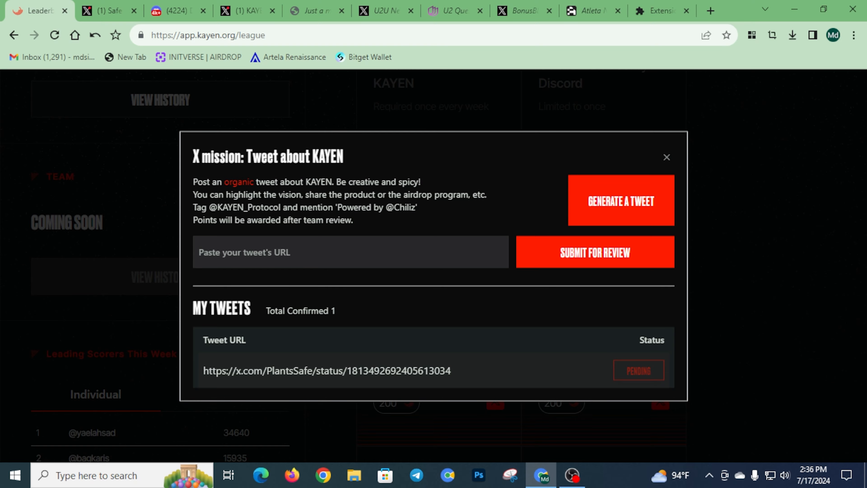
pyautogui.click(666, 157)
pyautogui.scroll(-2, 632, 256)
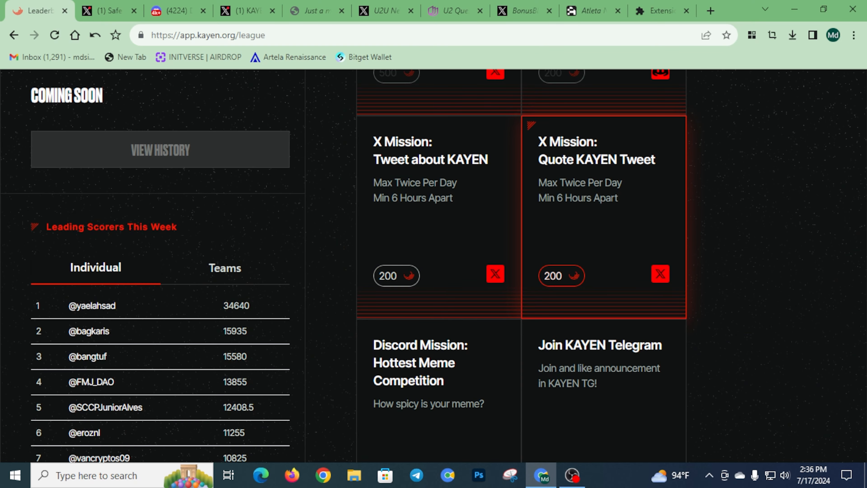
pyautogui.scroll(2, 631, 273)
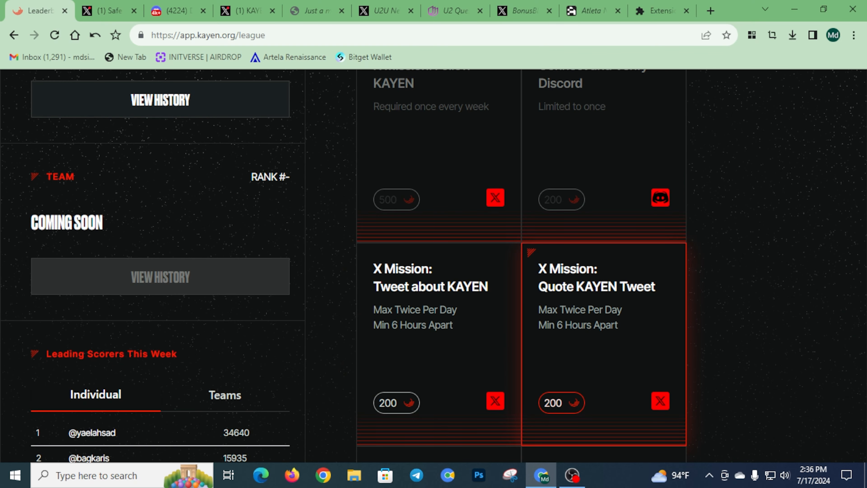
pyautogui.click(603, 341)
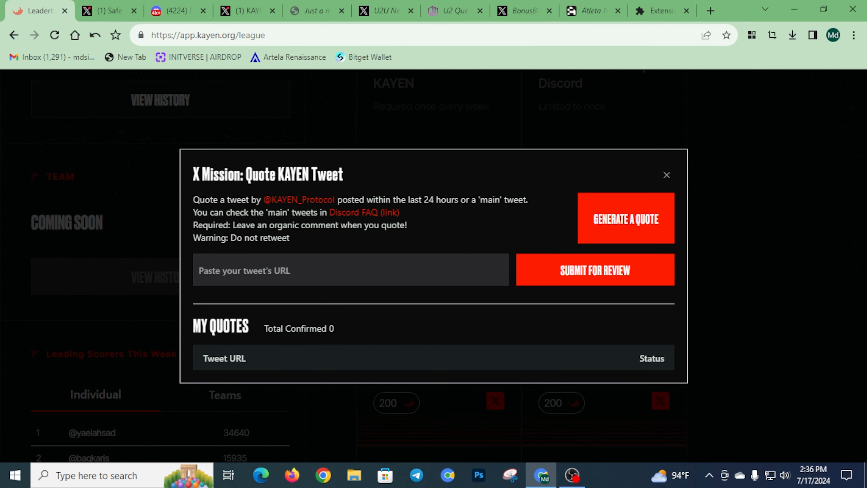
pyautogui.hotkey('ctrl', '4')
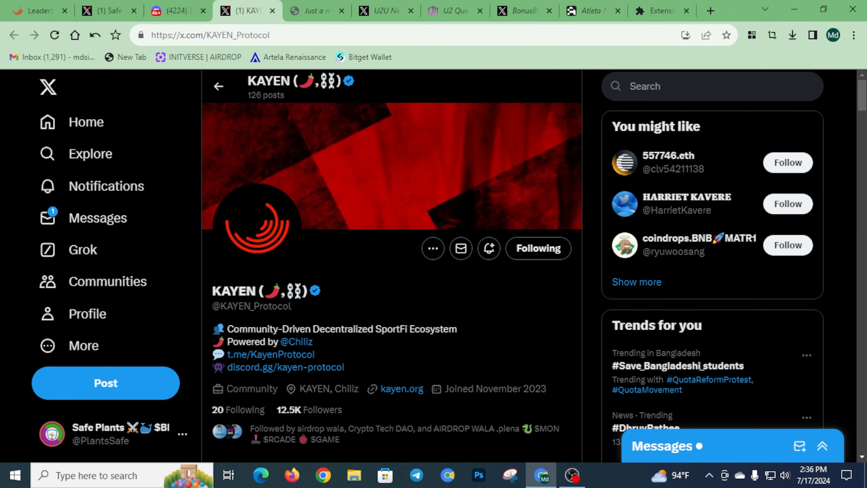
pyautogui.scroll(-20, 391, 266)
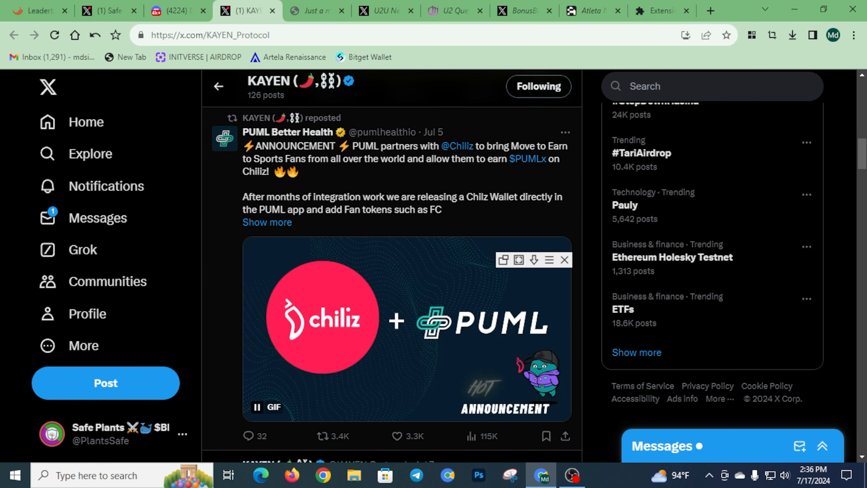
pyautogui.scroll(15, 391, 266)
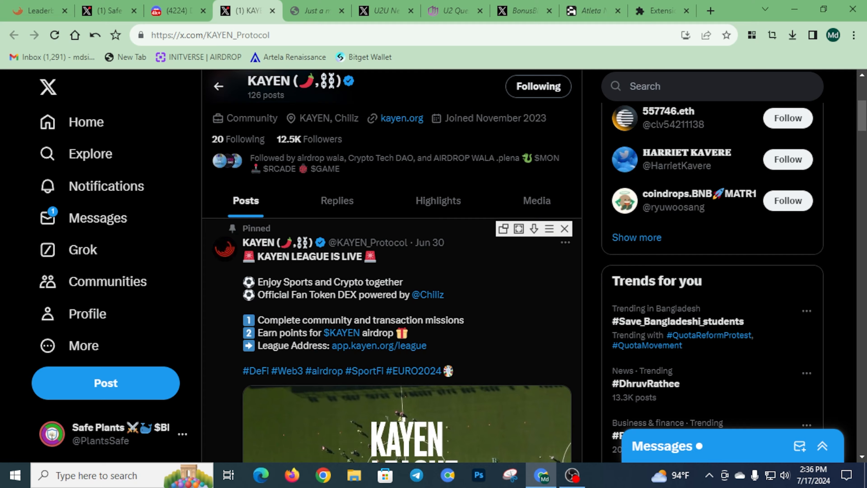
pyautogui.scroll(-10, 391, 267)
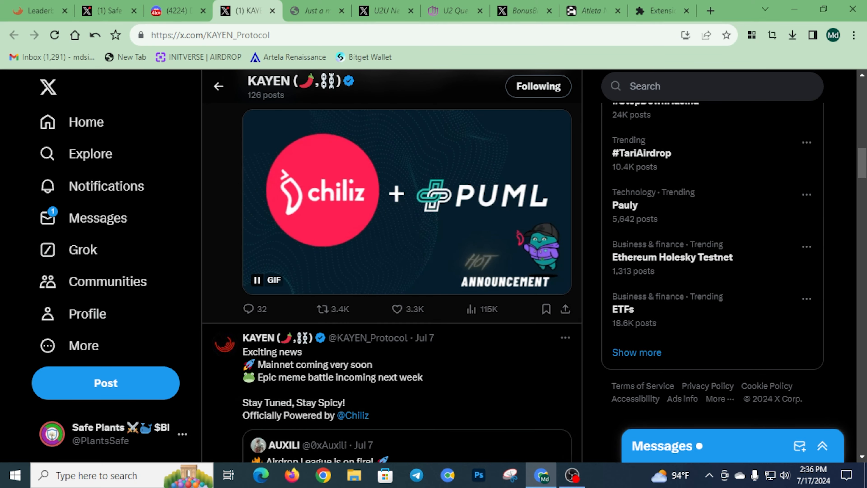
pyautogui.scroll(-3, 392, 266)
pyautogui.scroll(8, 391, 266)
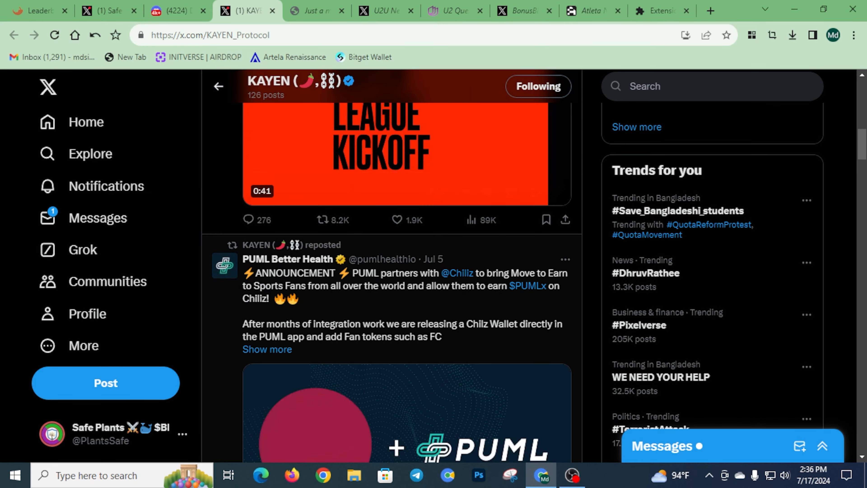
pyautogui.scroll(-10, 391, 267)
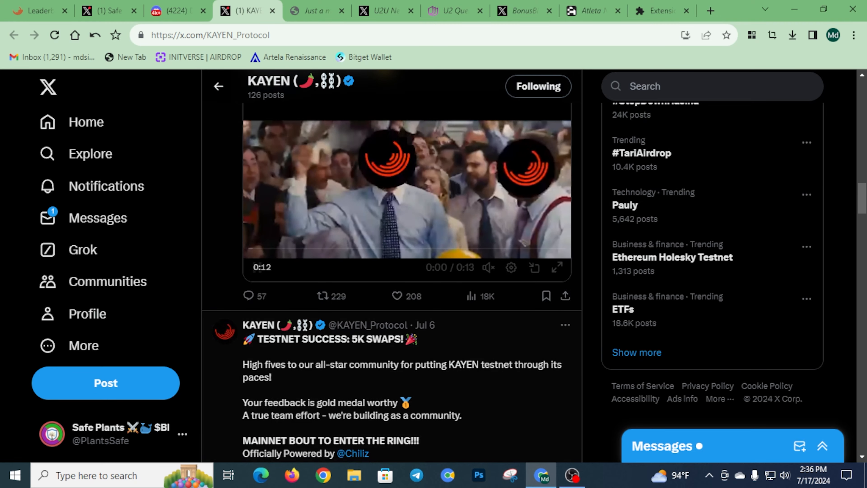
pyautogui.scroll(-7, 391, 266)
pyautogui.scroll(5, 391, 266)
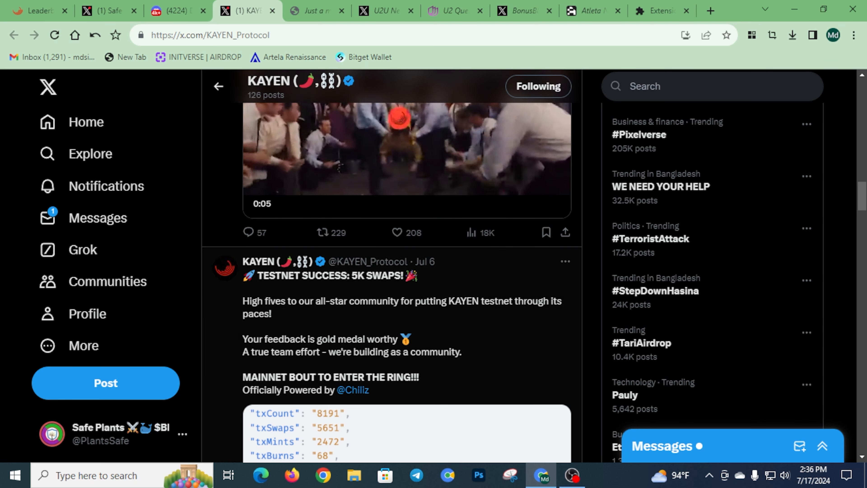
pyautogui.click(38, 10)
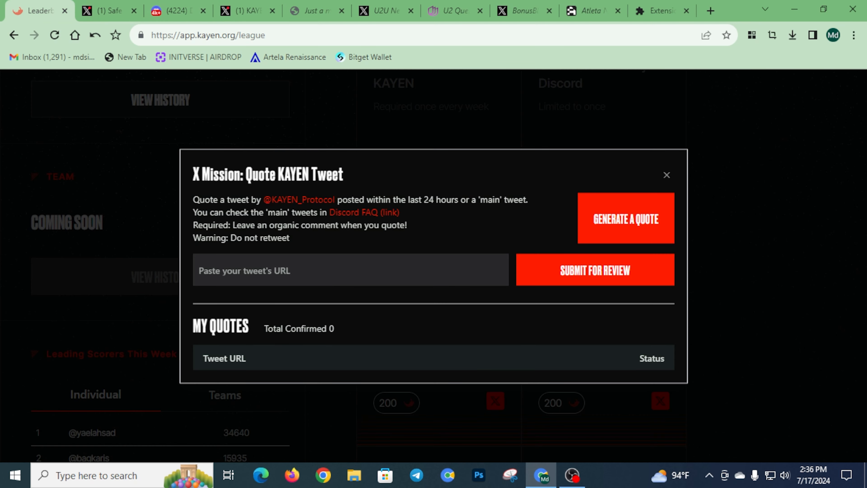
# Open the Join KAYEN Telegram mission and follow GO TO KAYEN TG to t.me/KayenProtocol
pyautogui.press('Escape')
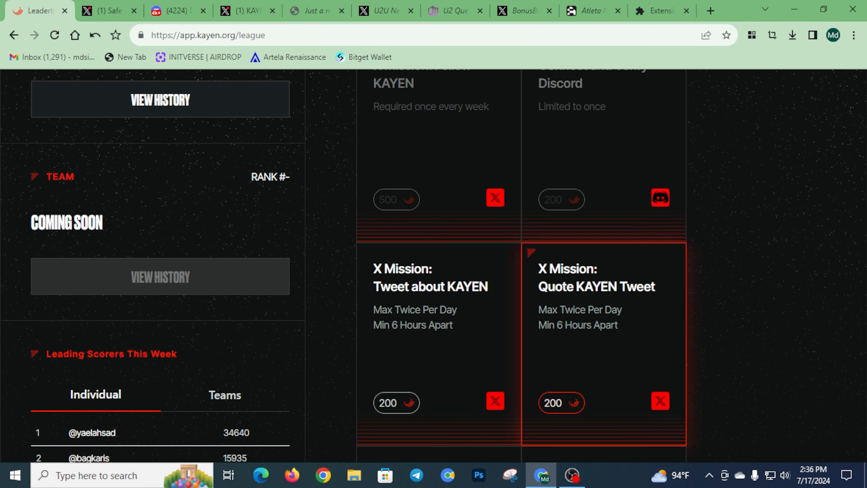
pyautogui.scroll(-3, 439, 266)
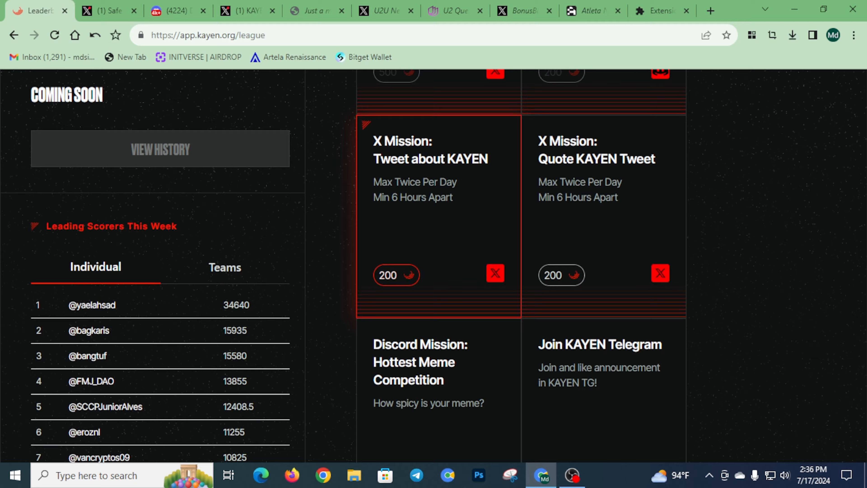
pyautogui.scroll(-5, 439, 229)
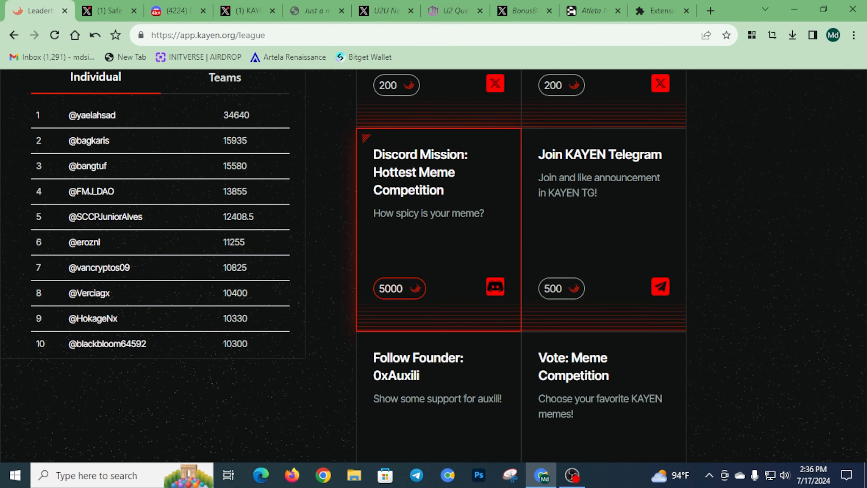
pyautogui.scroll(-3, 439, 266)
pyautogui.scroll(5, 439, 267)
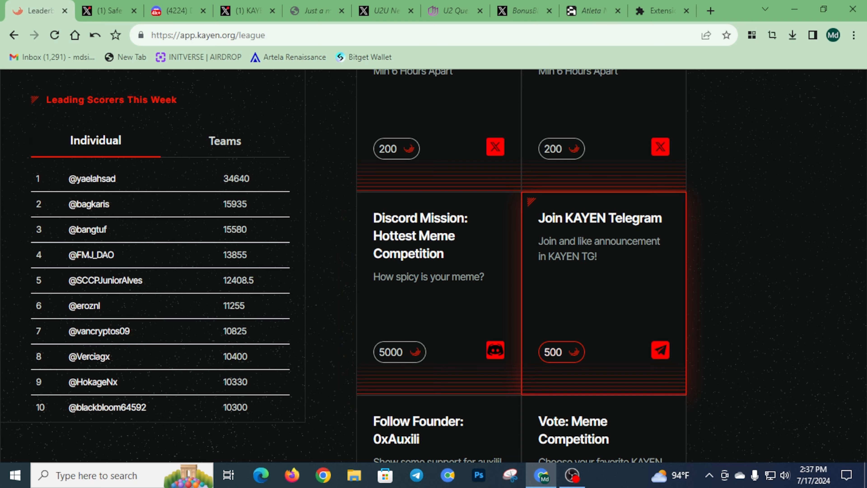
pyautogui.click(603, 294)
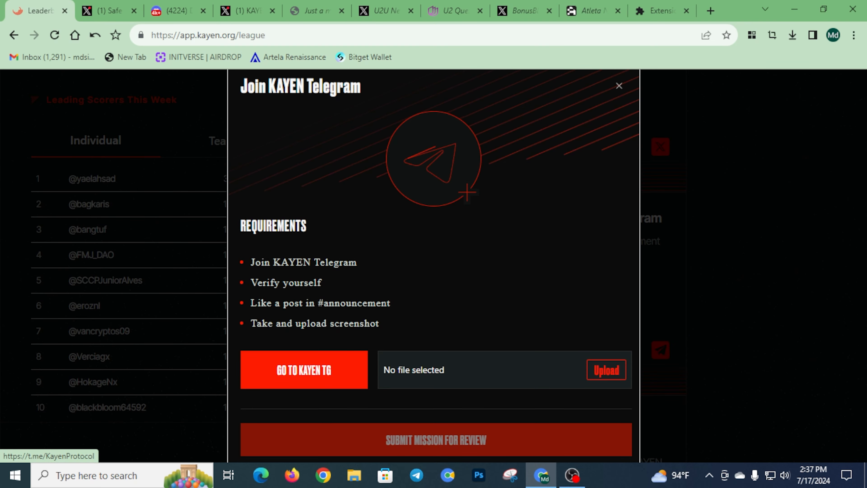
pyautogui.click(304, 370)
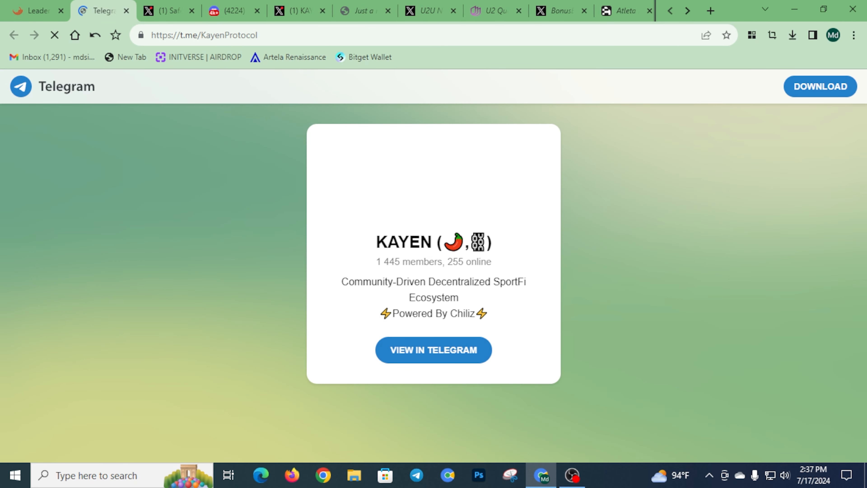
# Join the KAYEN group in Telegram Desktop and prove you're human in General
pyautogui.click(464, 265)
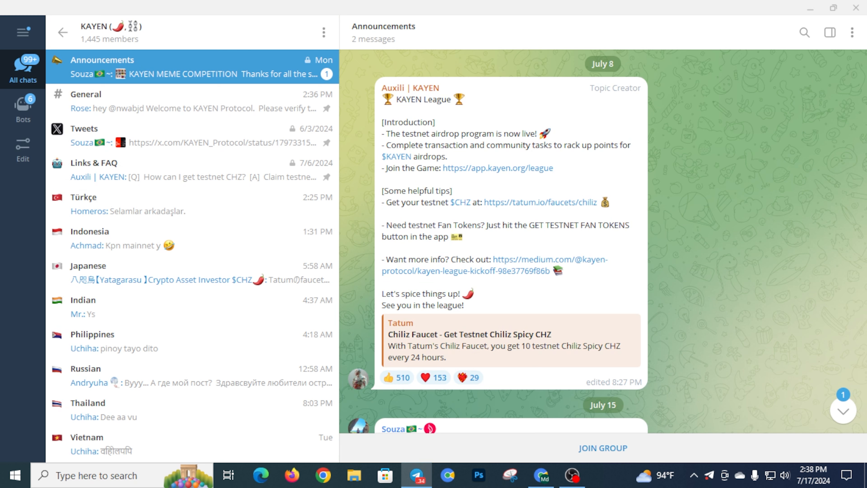
pyautogui.click(603, 447)
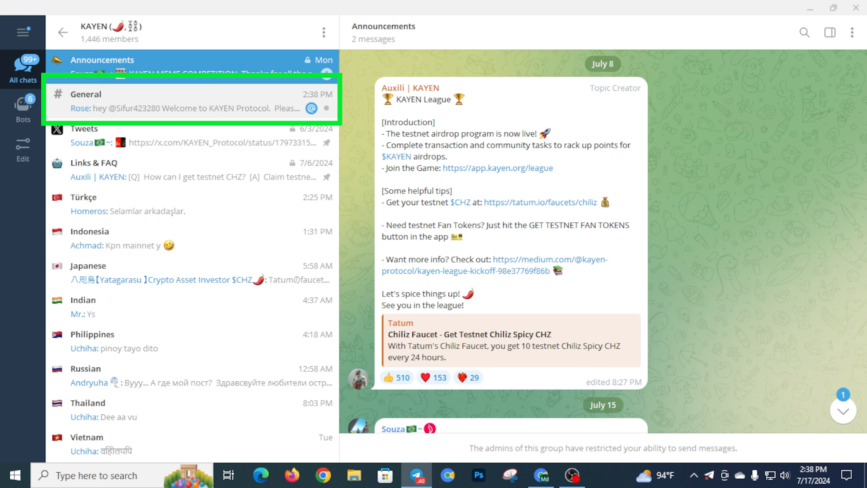
pyautogui.click(185, 102)
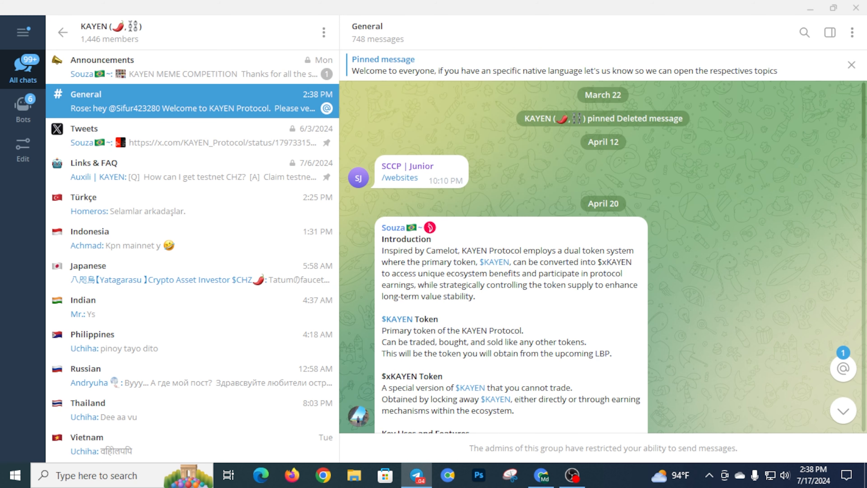
pyautogui.click(842, 368)
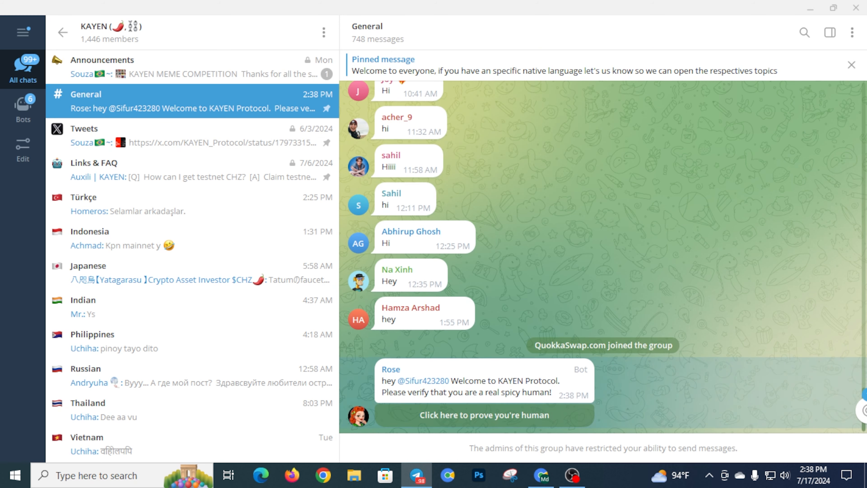
pyautogui.click(484, 414)
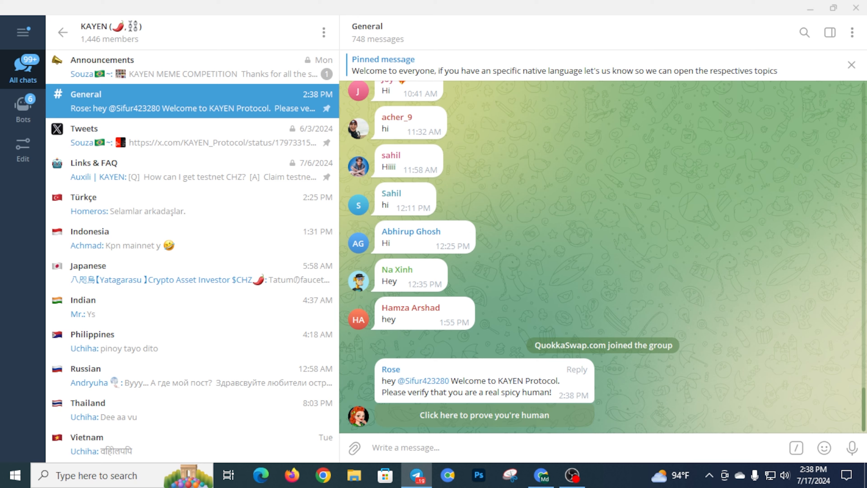
# Give the Announcements post a thumbs-up and return to the Join KAYEN Telegram mission
pyautogui.click(102, 67)
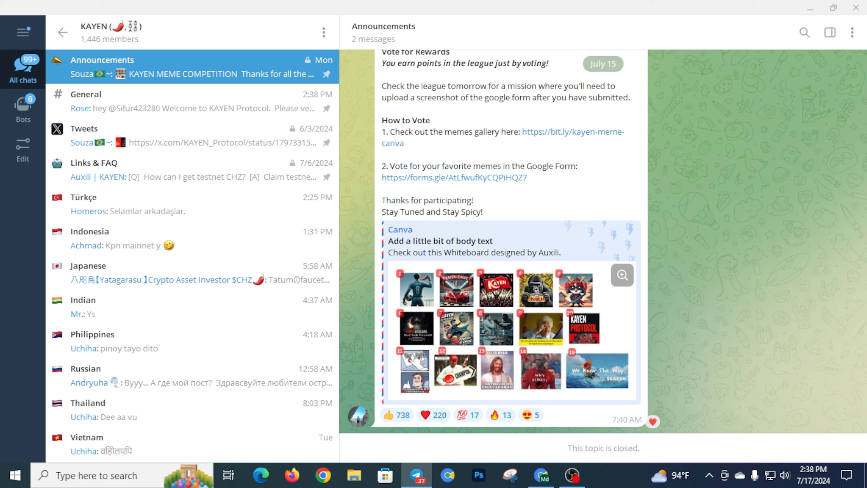
pyautogui.click(397, 415)
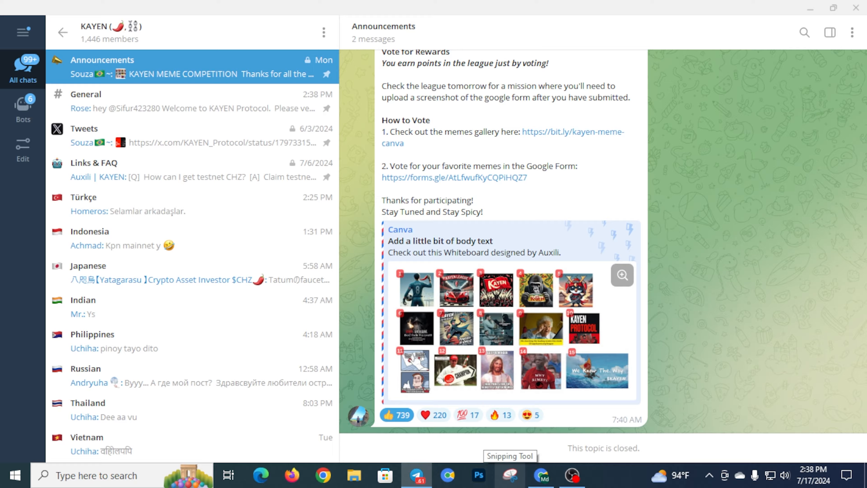
pyautogui.click(541, 475)
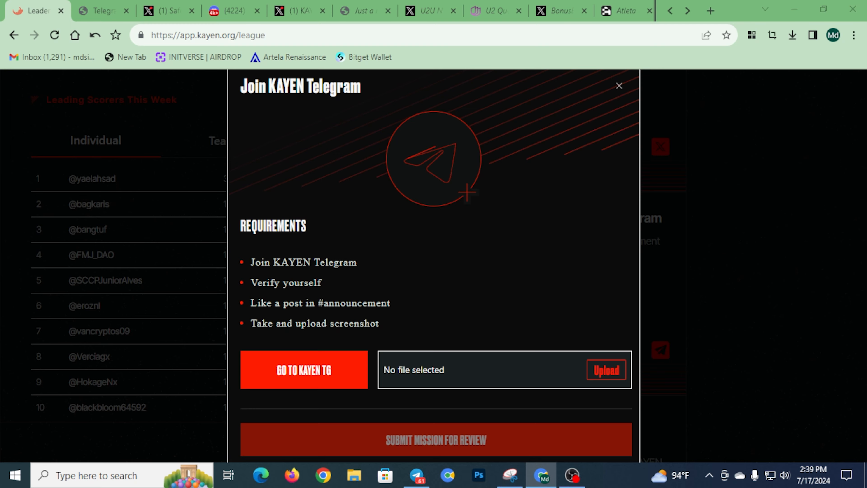
# Upload KAYEN TG1.PNG, submit the Telegram mission for review, and open Follow Founder
pyautogui.click(606, 370)
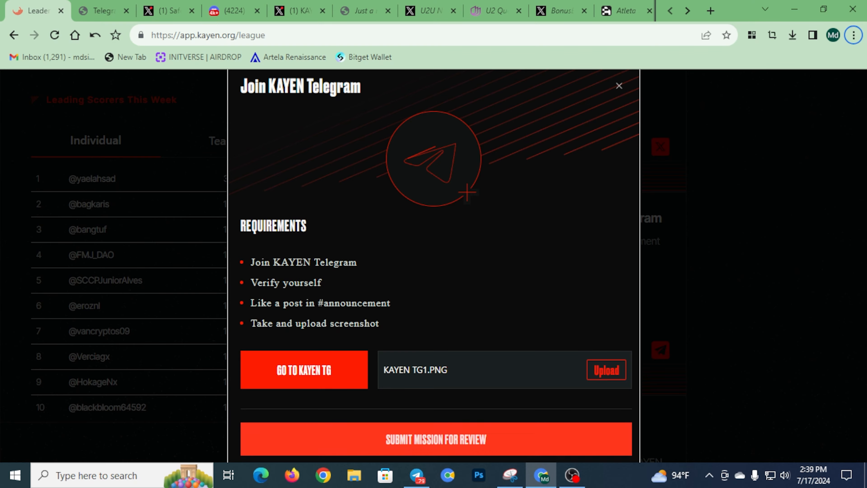
pyautogui.click(435, 439)
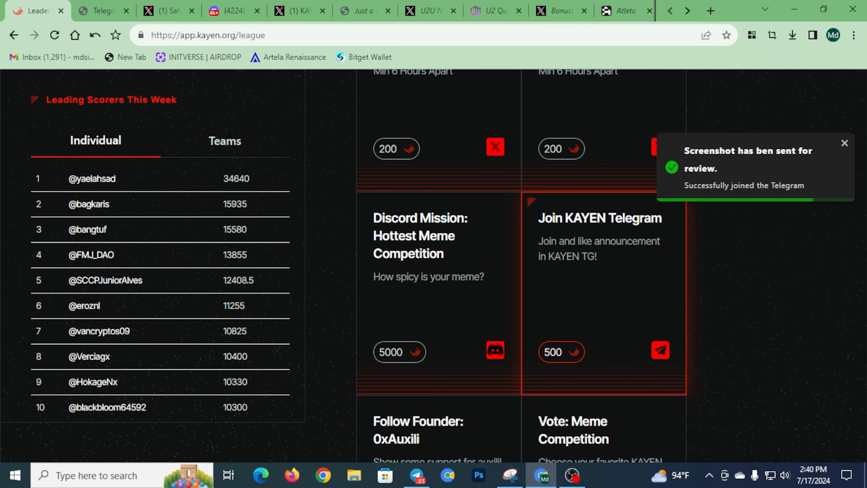
pyautogui.scroll(4, 436, 308)
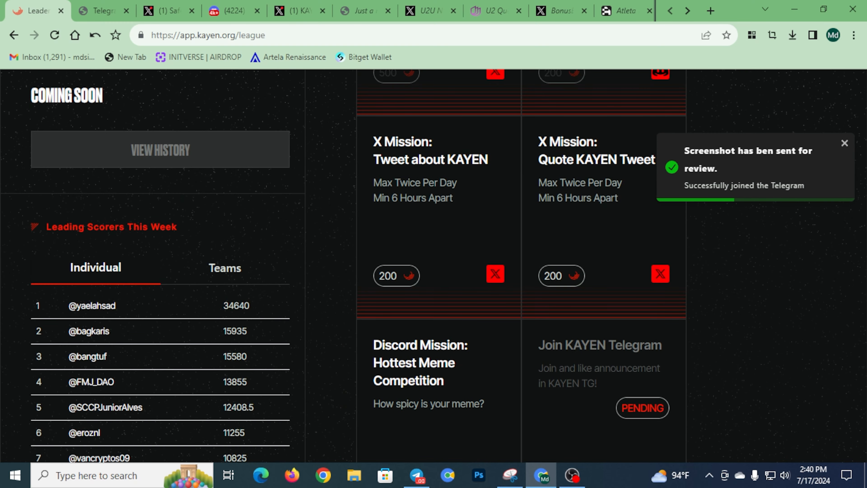
pyautogui.scroll(-4, 437, 307)
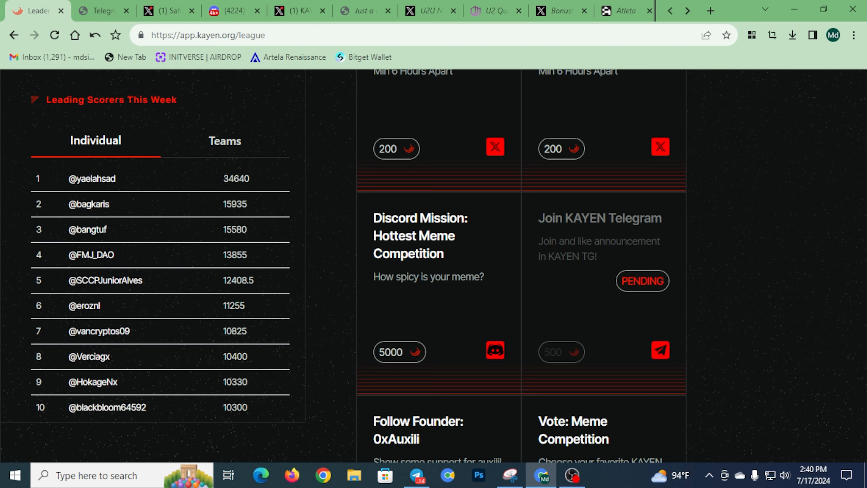
pyautogui.scroll(-5, 436, 308)
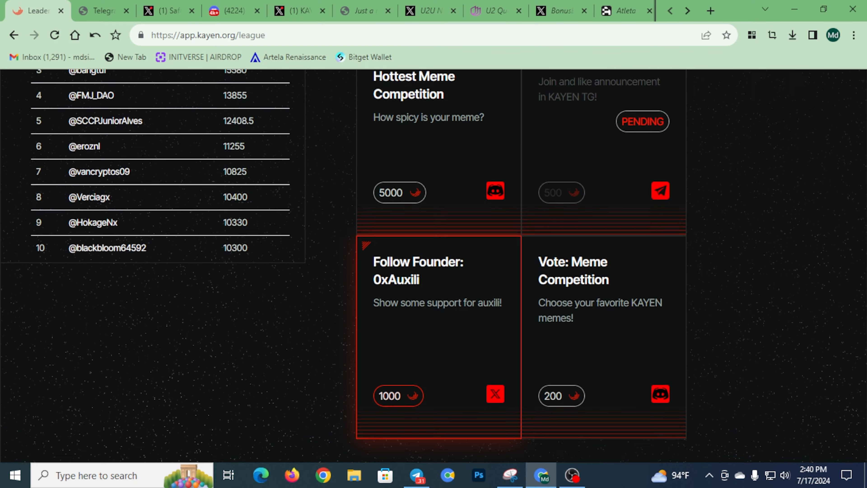
pyautogui.click(439, 306)
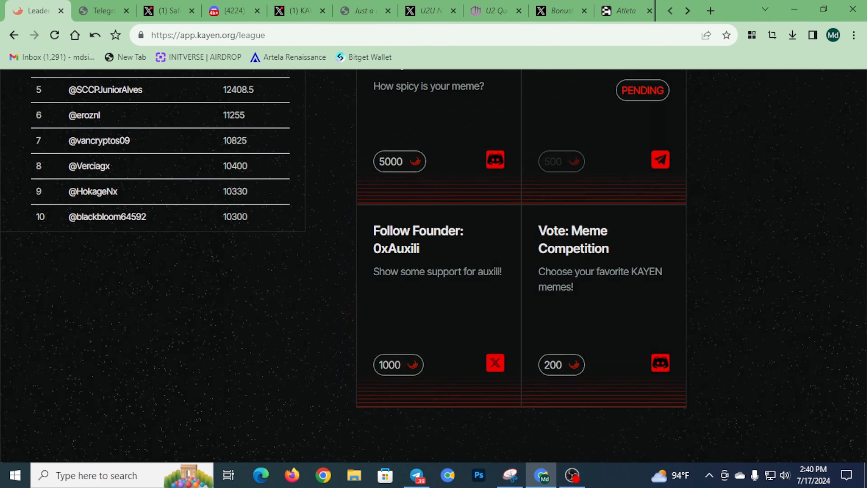
# Follow the founder's X profile and snip the full screen showing Following
pyautogui.click(304, 361)
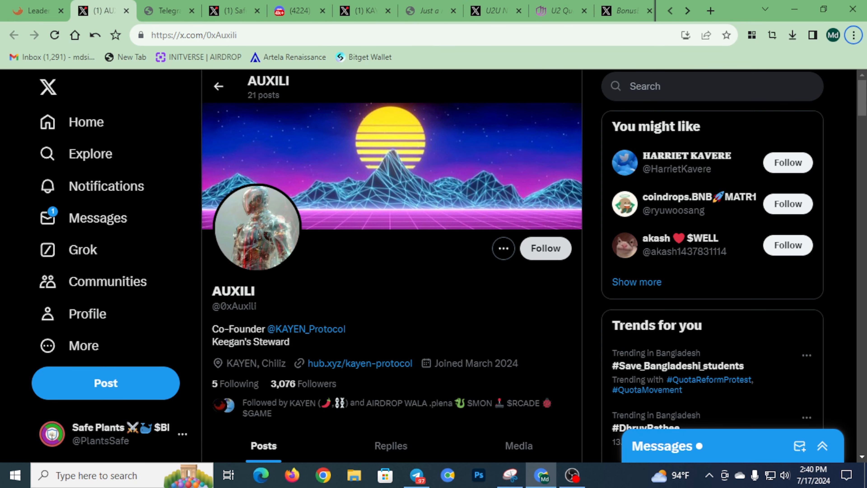
pyautogui.click(546, 248)
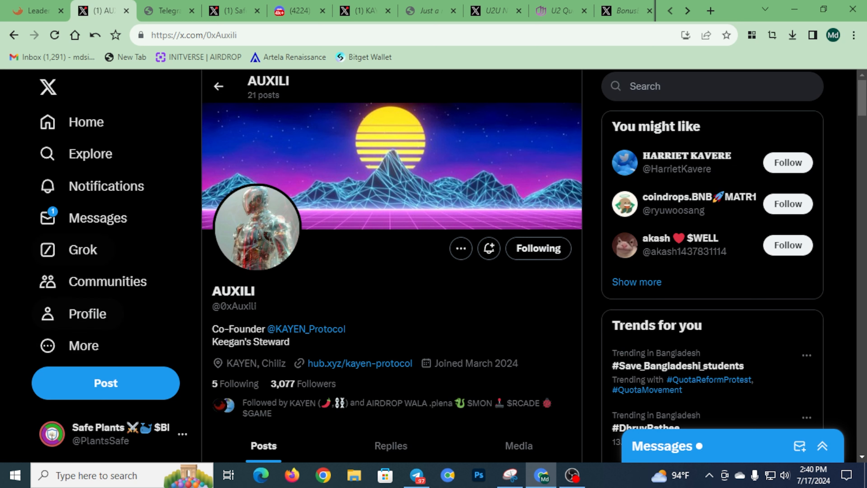
pyautogui.click(38, 10)
pyautogui.click(102, 11)
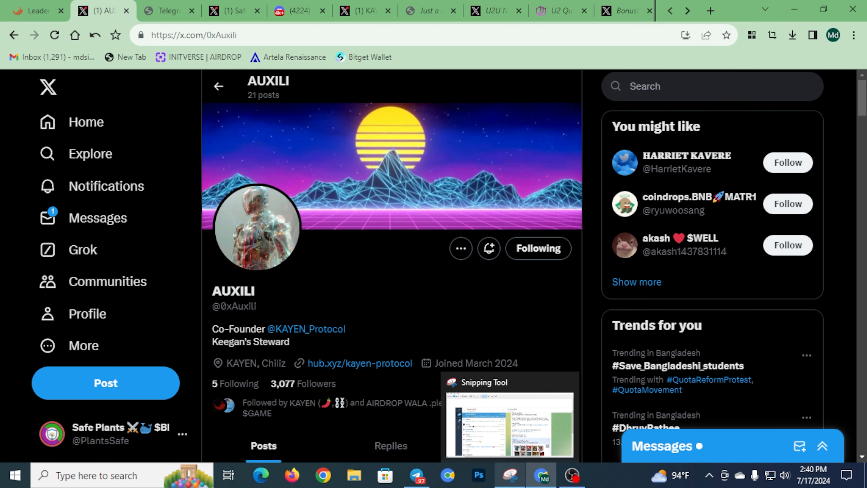
pyautogui.click(510, 475)
pyautogui.moveTo(3, 45); pyautogui.dragTo(866, 464)
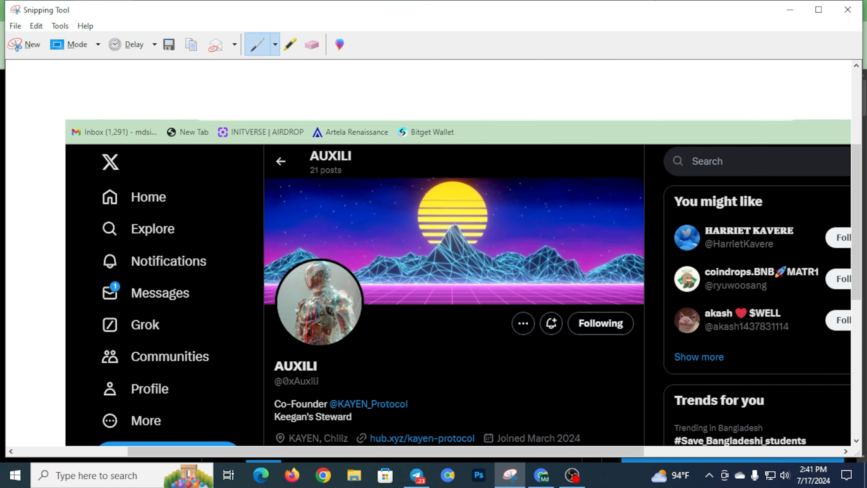
# Save the snip, upload it to the Follow Founder mission, and scroll to Transactions
pyautogui.click(169, 44)
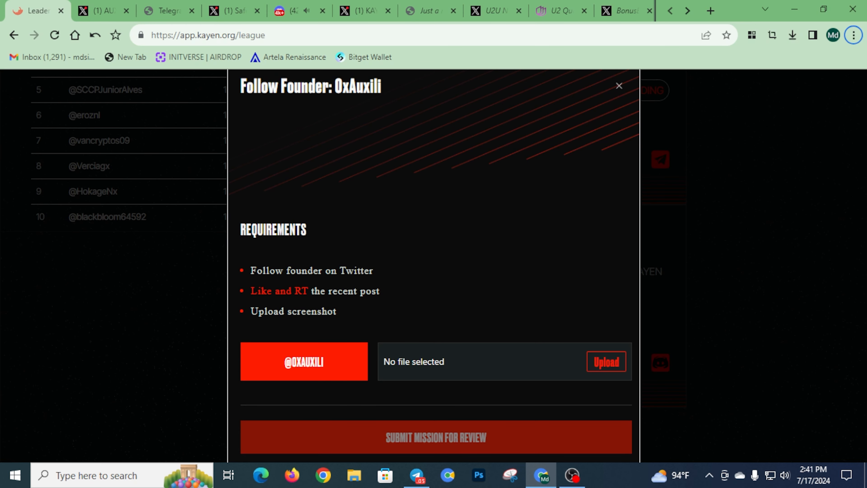
pyautogui.click(606, 361)
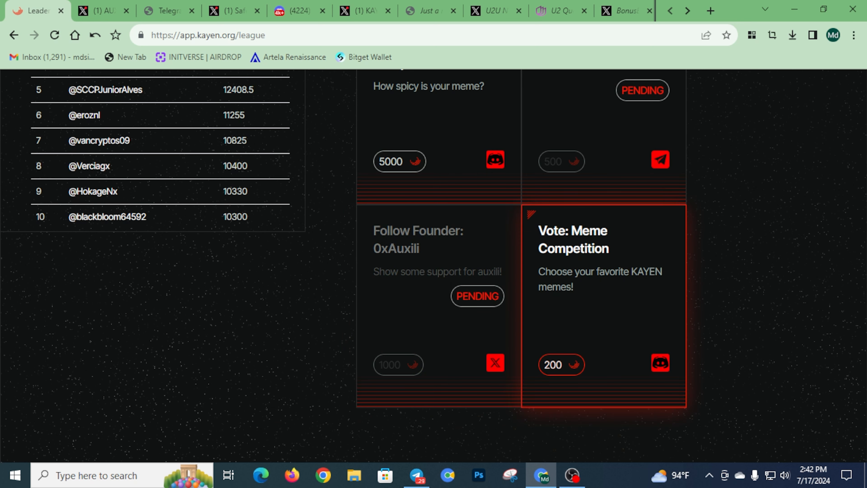
pyautogui.scroll(-2, 434, 267)
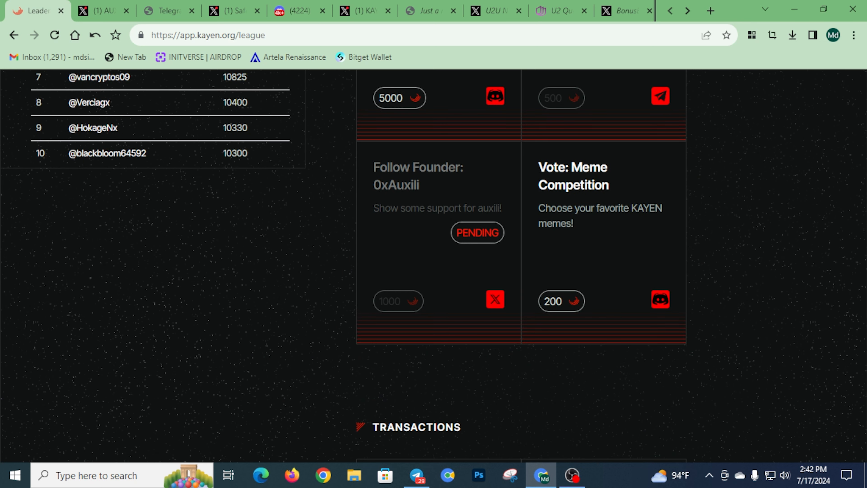
pyautogui.scroll(-10, 521, 266)
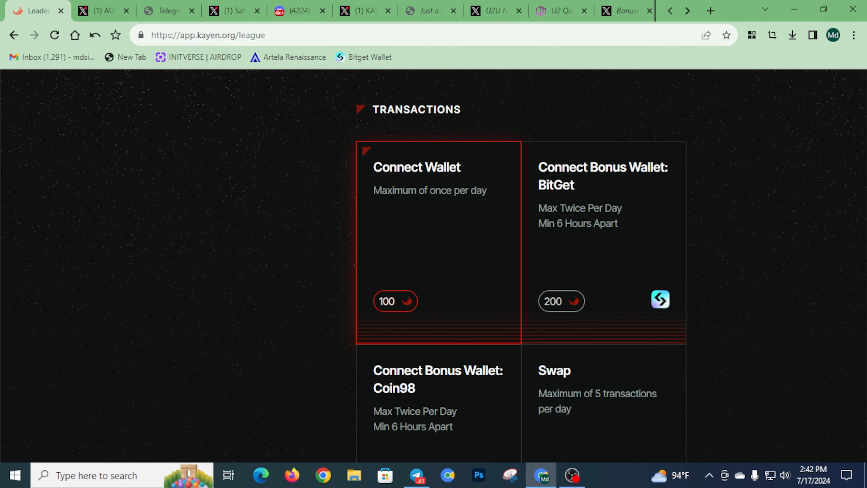
pyautogui.scroll(-6, 519, 266)
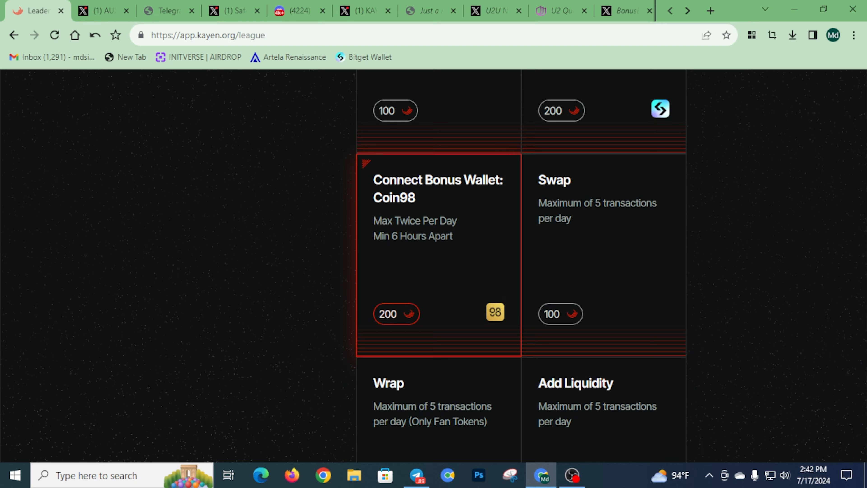
pyautogui.scroll(6, 438, 256)
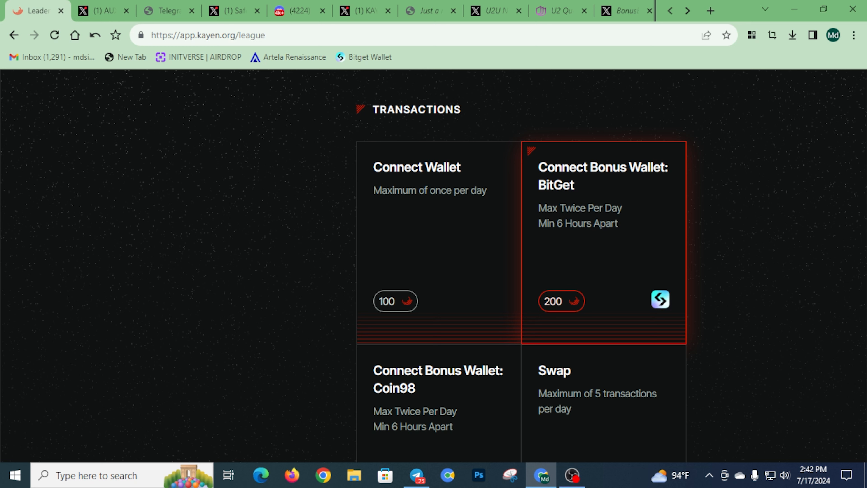
# Sign and approve the Connect Wallet mission's wallet signature request
pyautogui.click(434, 283)
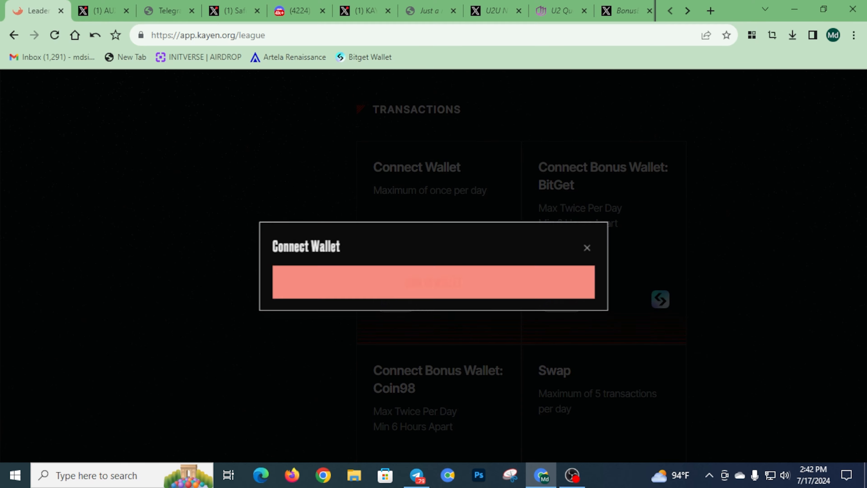
pyautogui.click(434, 283)
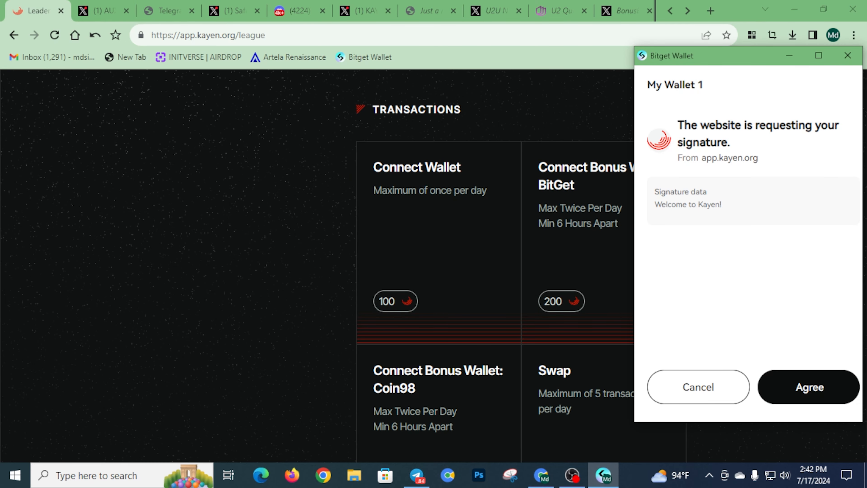
pyautogui.click(808, 387)
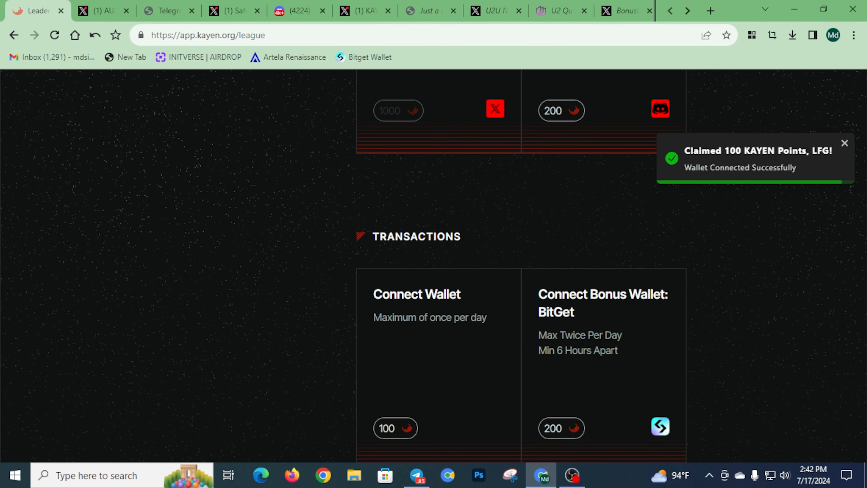
# Sign the BitGet bonus wallet connection, then look over the Swap, Wrap and Add Liquidity missions
pyautogui.scroll(-3, 521, 239)
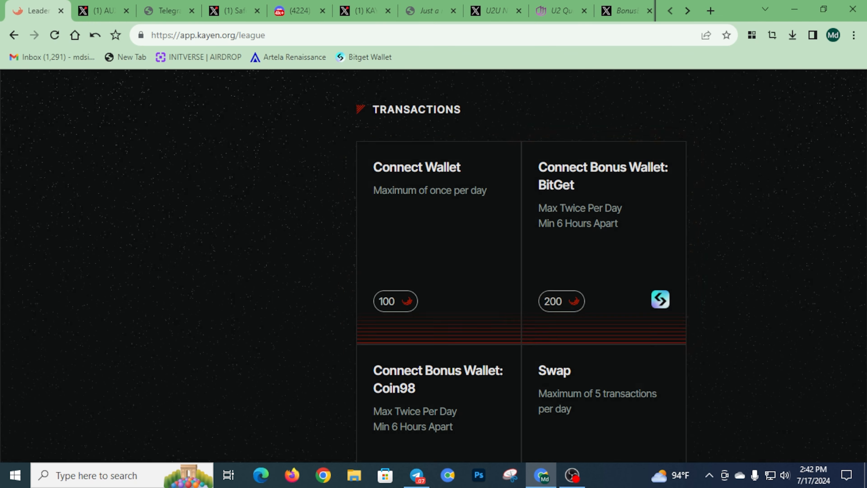
pyautogui.click(603, 239)
pyautogui.click(434, 281)
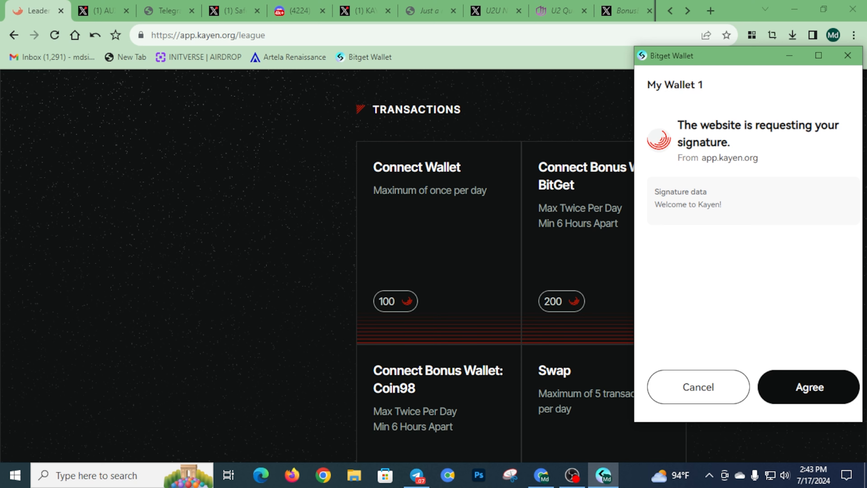
pyautogui.click(808, 387)
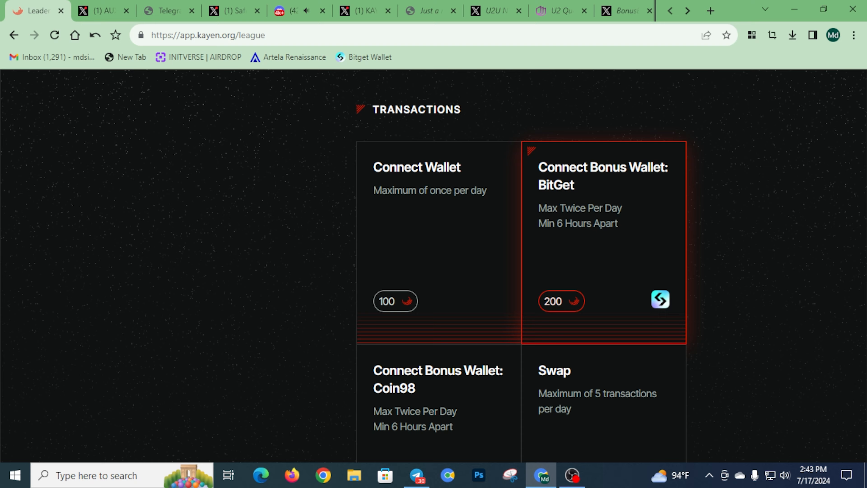
pyautogui.scroll(-7, 521, 266)
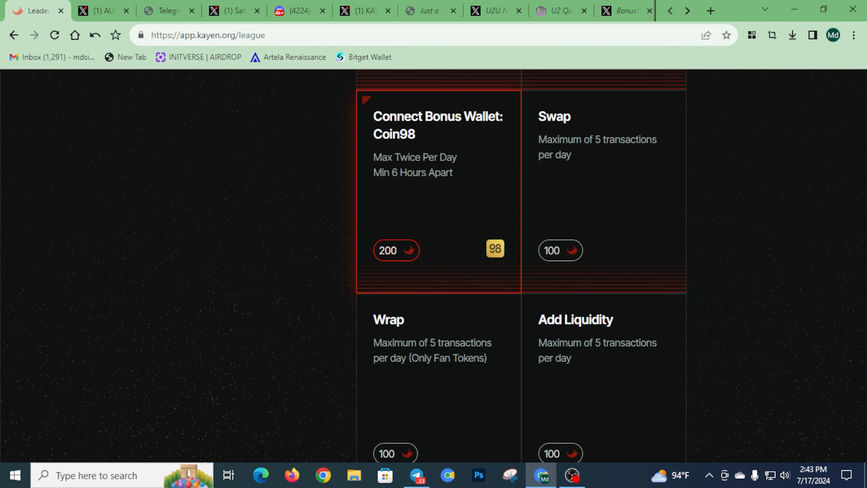
pyautogui.scroll(4, 521, 266)
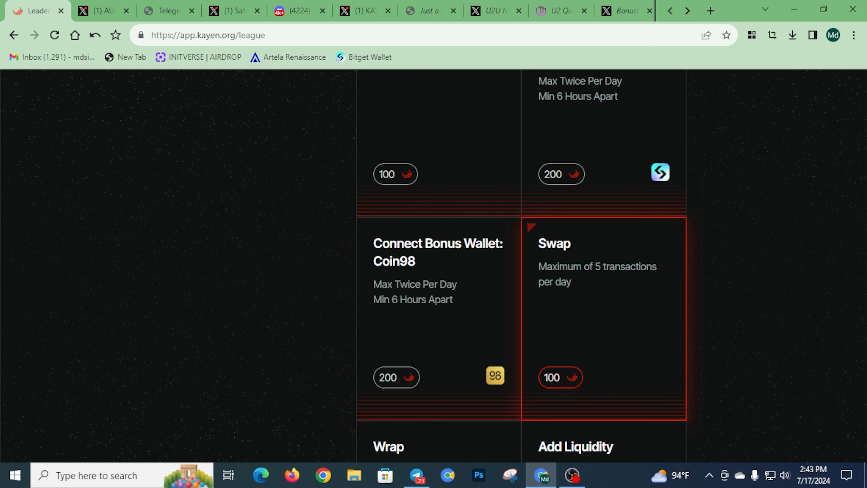
pyautogui.scroll(-4, 521, 267)
pyautogui.scroll(-4, 521, 267)
pyautogui.scroll(6, 521, 267)
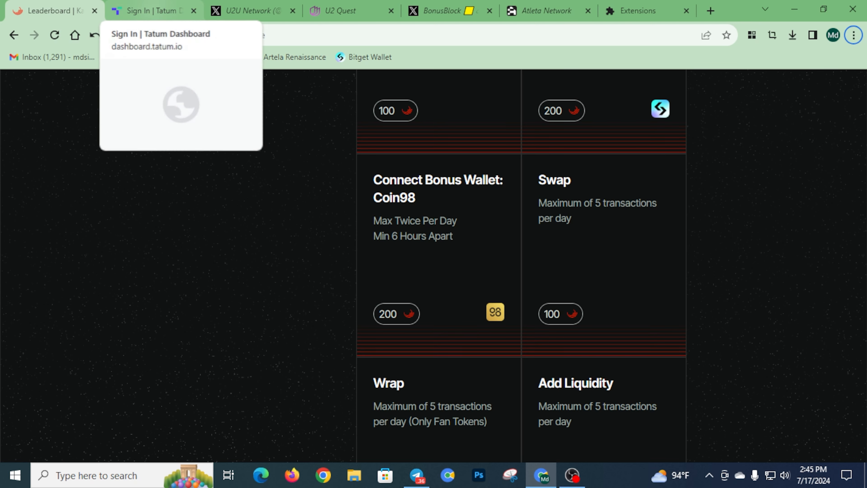
# Deny all cookies on the Tatum page and sign in with the Google account
pyautogui.click(150, 11)
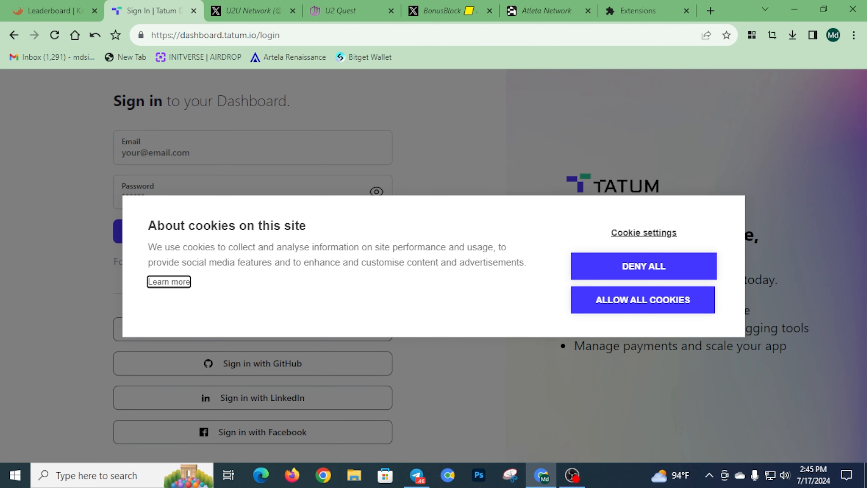
pyautogui.click(643, 266)
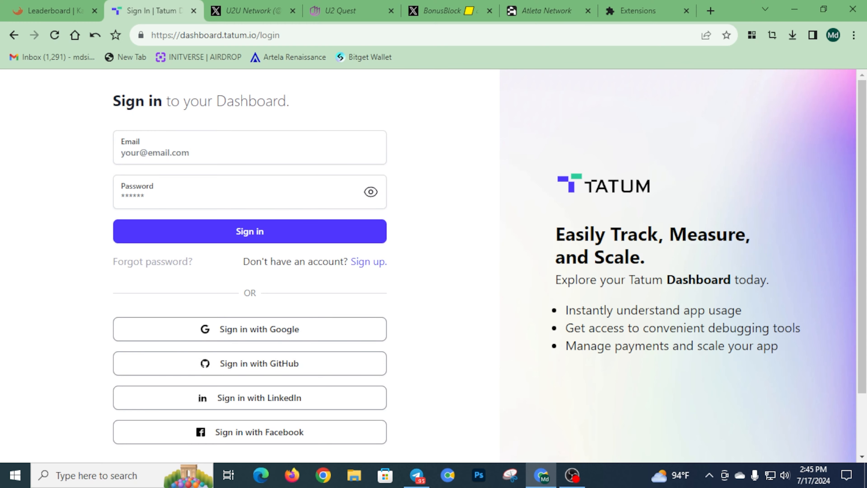
pyautogui.scroll(-2, 250, 265)
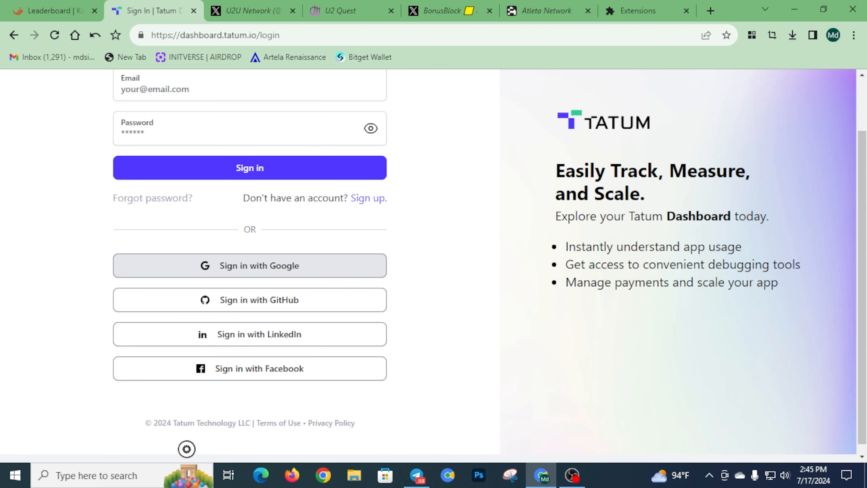
pyautogui.click(249, 265)
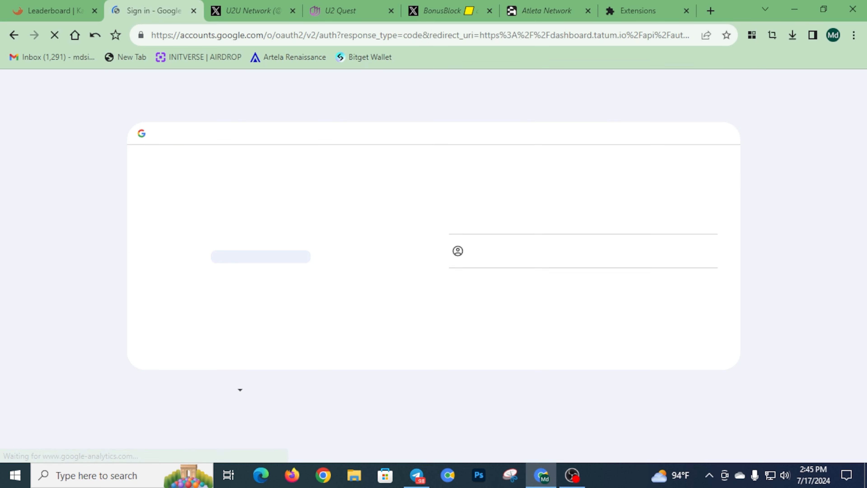
pyautogui.click(532, 211)
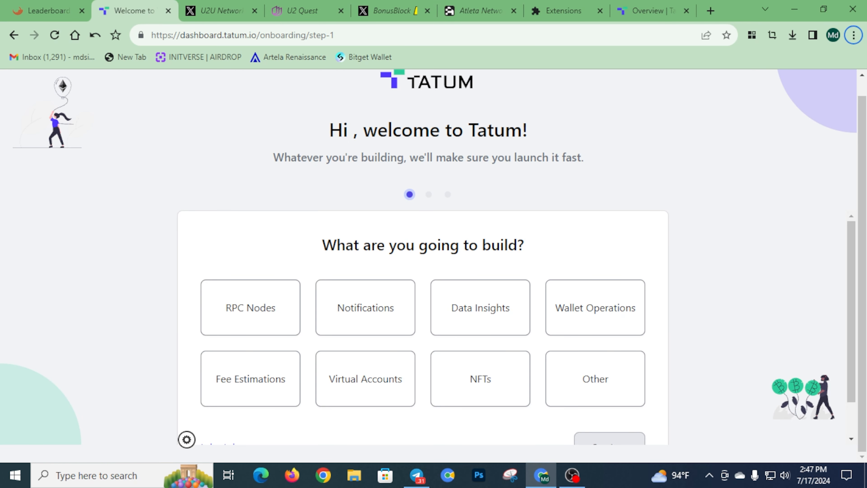
# Close the onboarding tab to reach the Tatum Overview showing the Free Plan's 1M credits
pyautogui.scroll(-2, 365, 337)
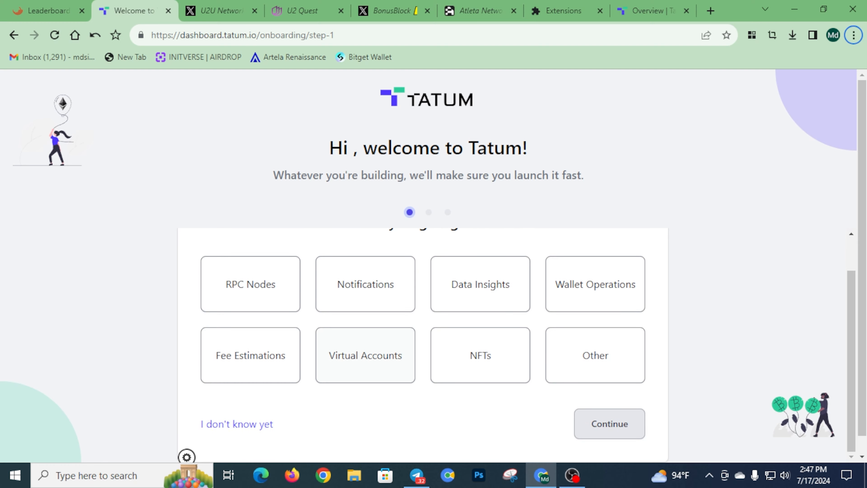
pyautogui.scroll(1, 422, 327)
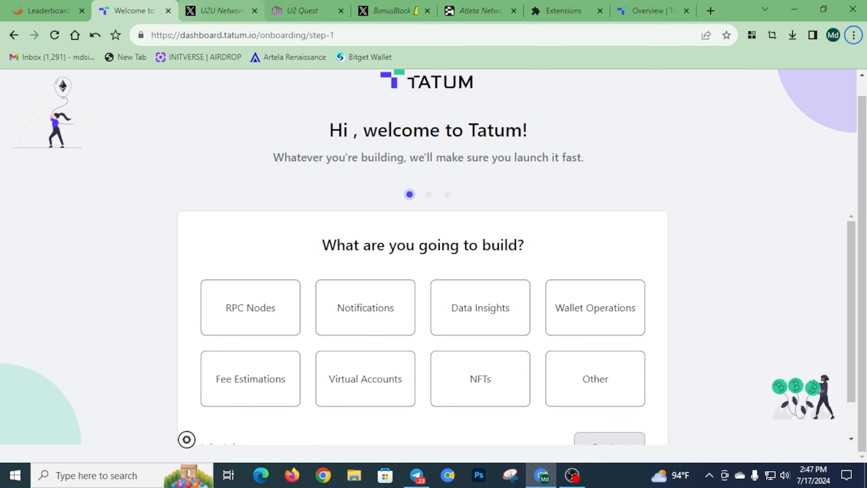
pyautogui.click(168, 11)
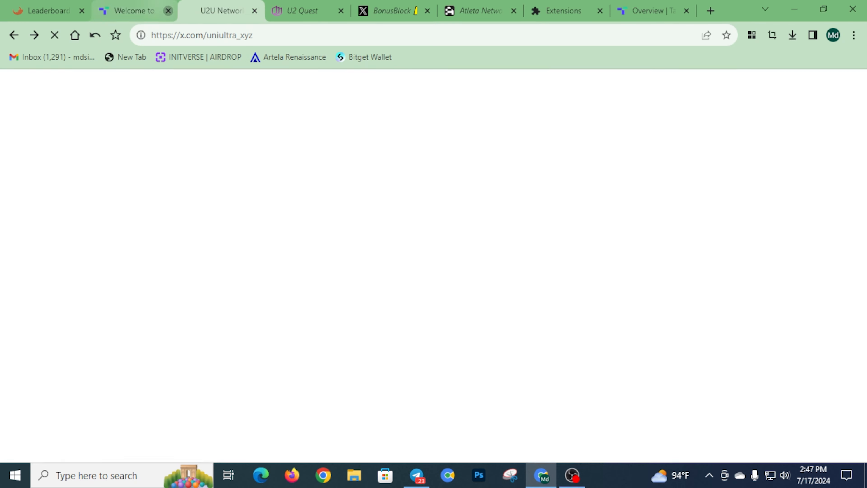
pyautogui.click(563, 11)
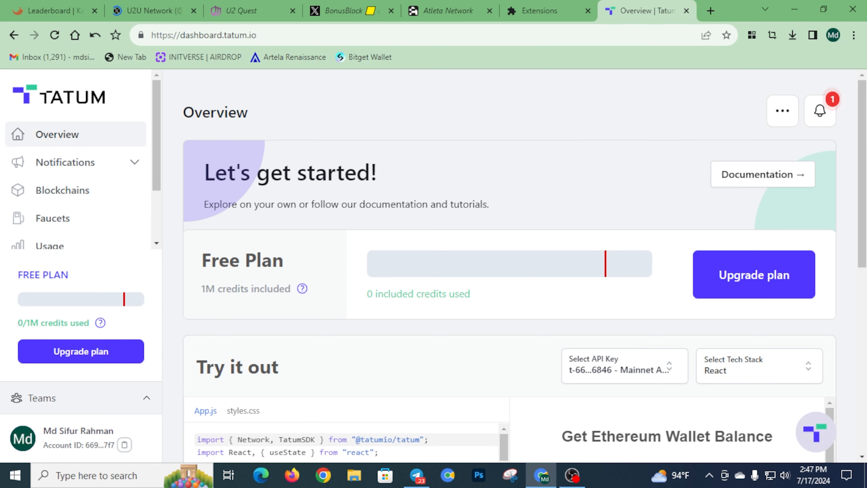
pyautogui.scroll(-5, 509, 266)
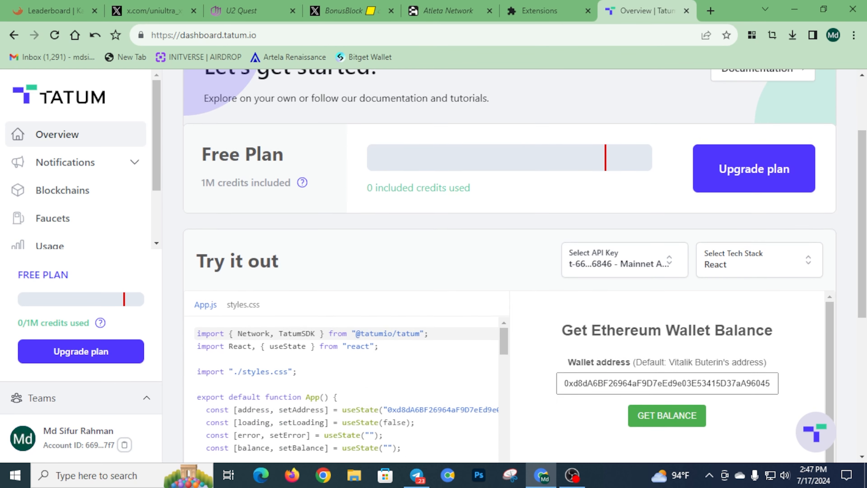
pyautogui.scroll(5, 509, 266)
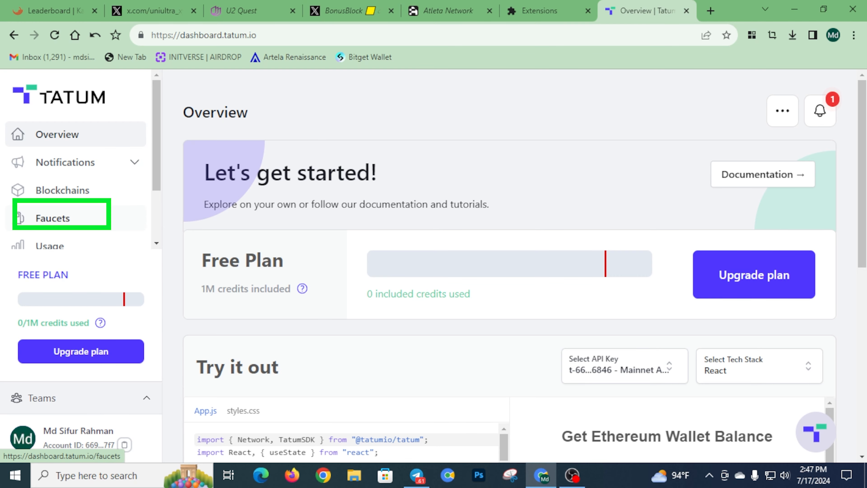
# Open the Chiliz Spicy Testnet faucet form from the Faucets list
pyautogui.click(53, 217)
pyautogui.scroll(-5, 508, 266)
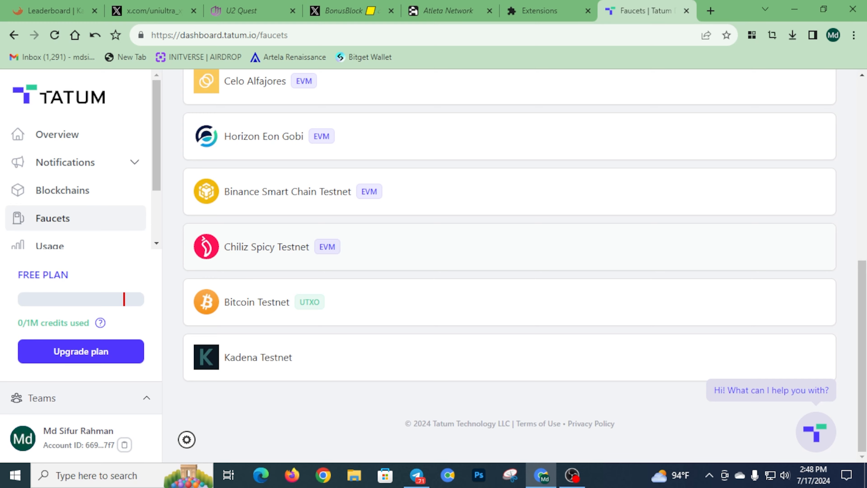
pyautogui.click(266, 246)
pyautogui.scroll(-3, 508, 267)
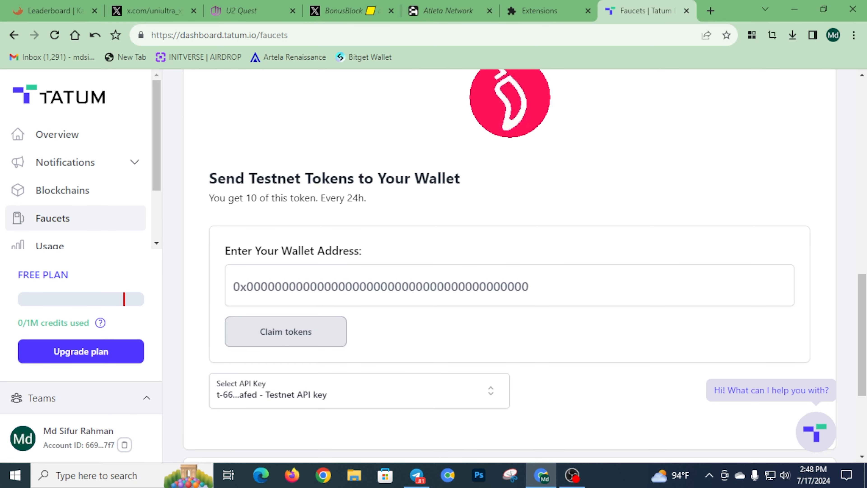
pyautogui.scroll(3, 509, 266)
pyautogui.scroll(-5, 509, 266)
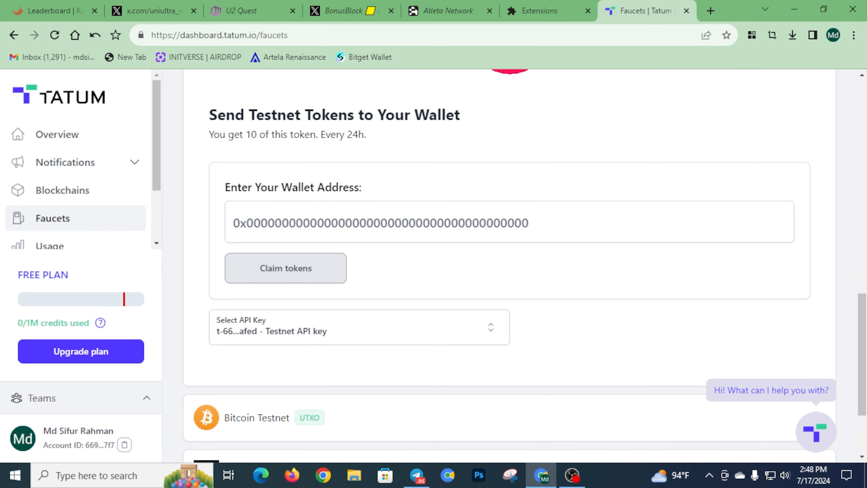
# Paste the wallet address and claim the Chiliz Spicy testnet tokens, then return to KAYEN
pyautogui.click(309, 222)
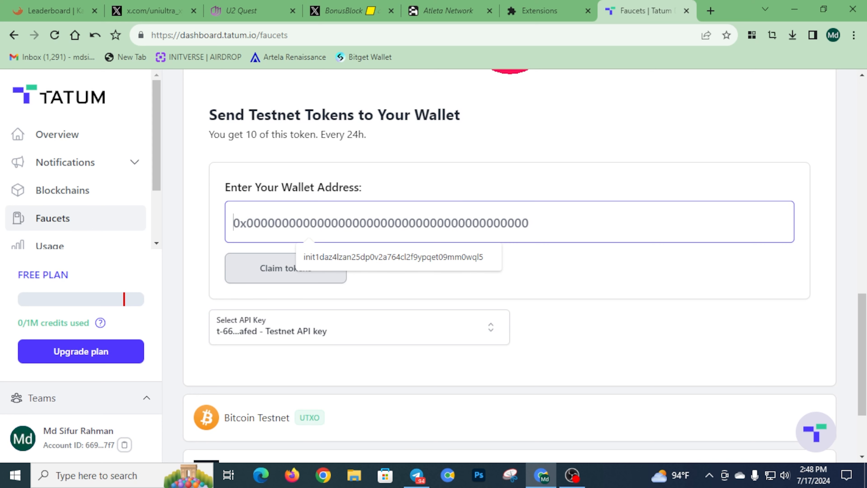
pyautogui.hotkey('alt', 'f')
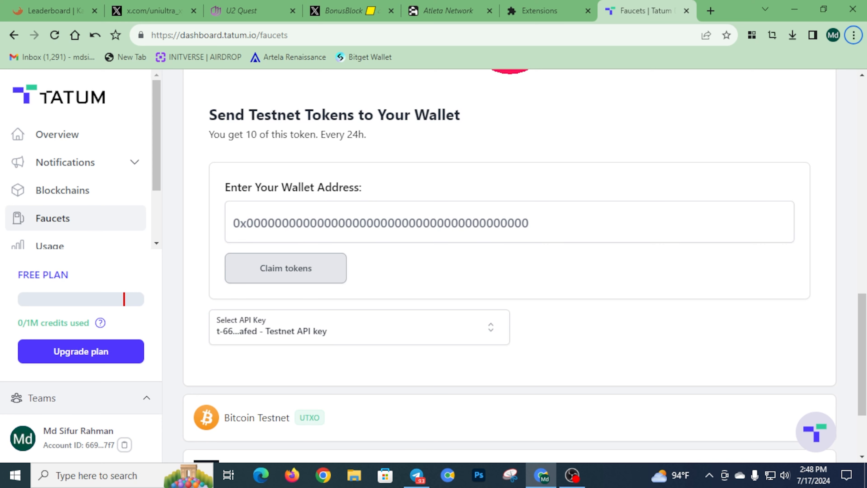
pyautogui.press('Return')
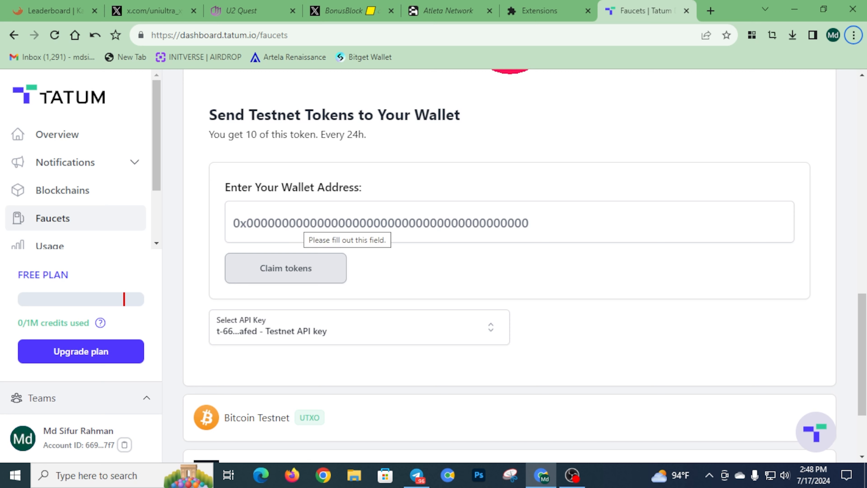
pyautogui.write('0xD09fADC4F009B031C4f9beD570489a347aaA1404')
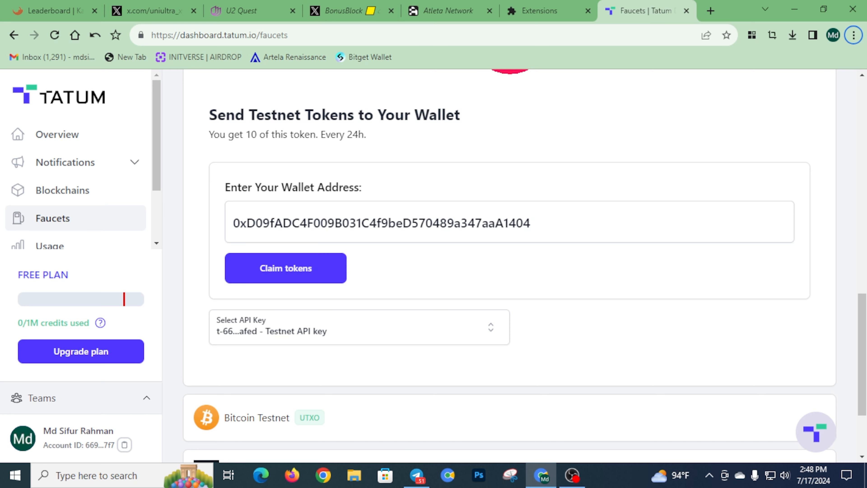
pyautogui.click(286, 268)
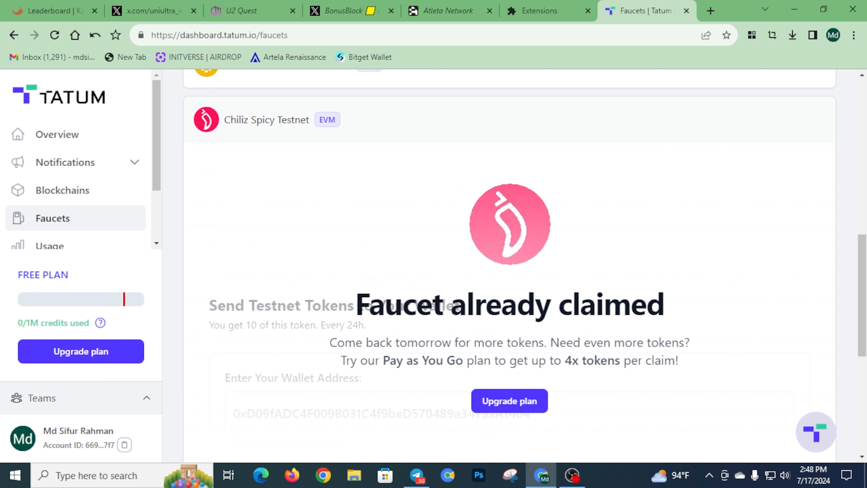
pyautogui.hotkey('ctrl', '1')
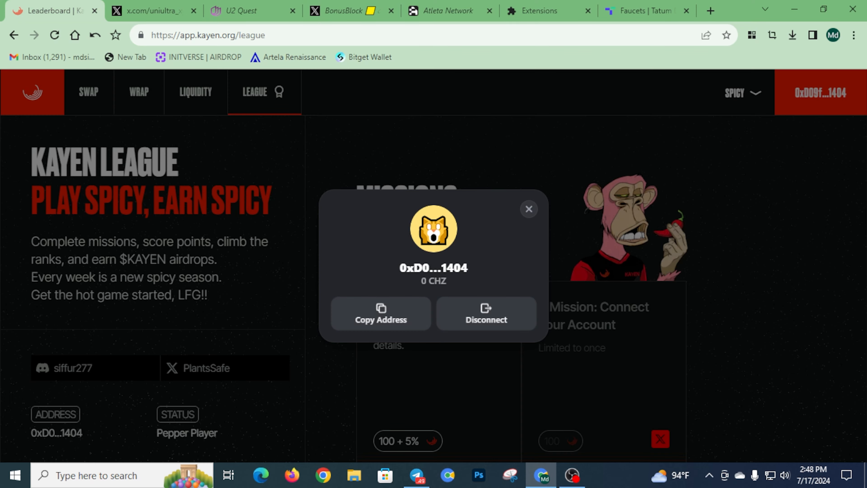
# Close the wallet popup and reach the Swap page through the Swap mission's Make Transactions dialog
pyautogui.press('Escape')
pyautogui.scroll(-10, 433, 267)
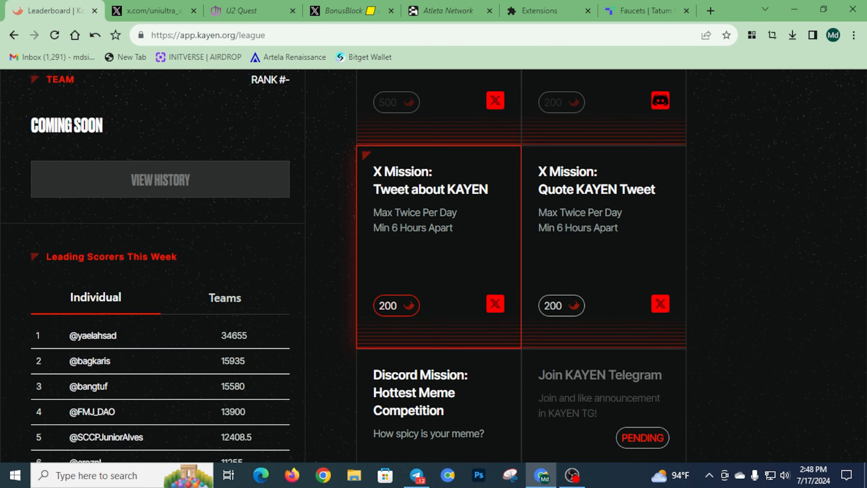
pyautogui.scroll(-15, 521, 266)
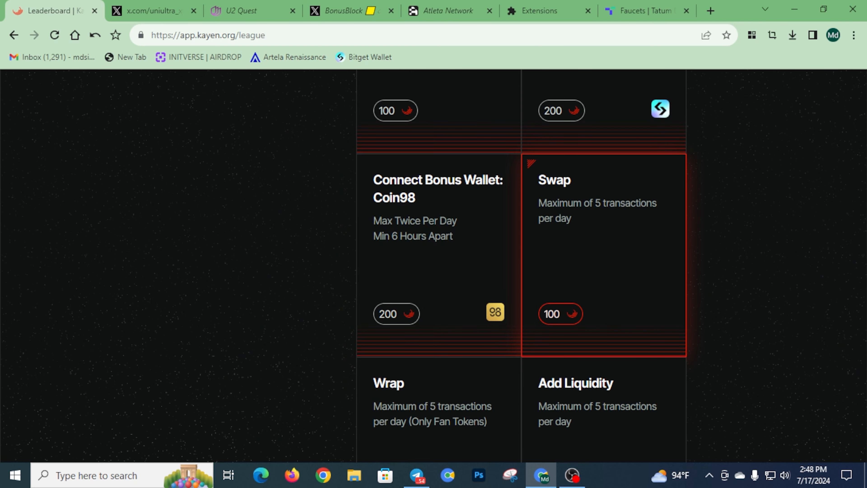
pyautogui.click(603, 255)
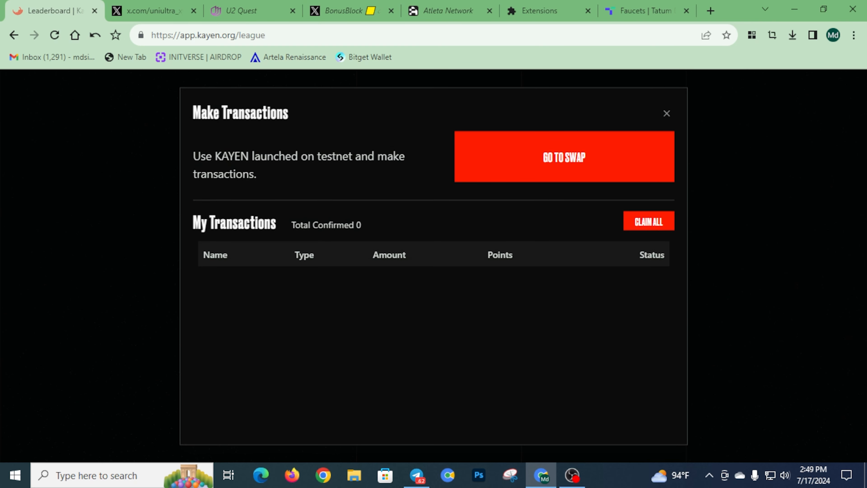
pyautogui.click(666, 113)
pyautogui.click(603, 254)
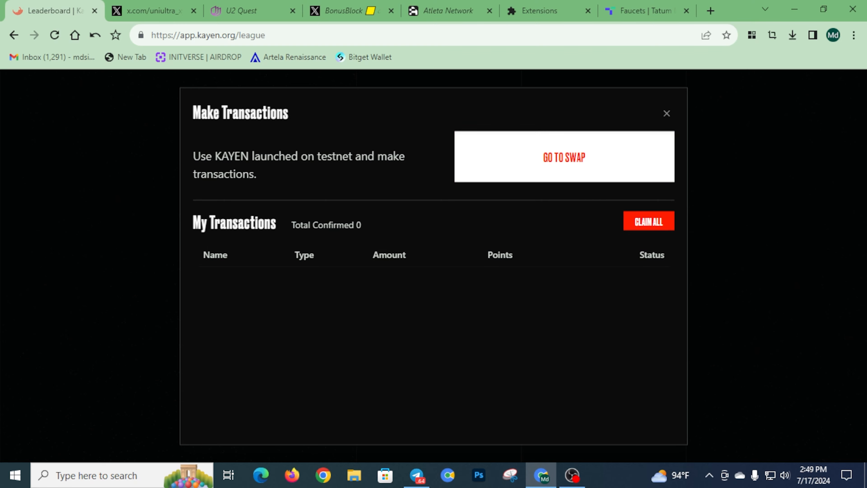
pyautogui.click(564, 157)
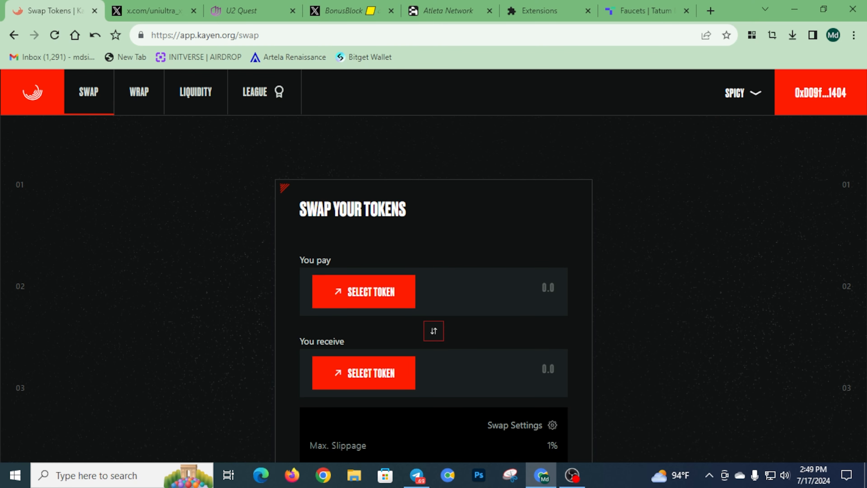
# Set up a swap paying 0.1 CHZ to receive PSG
pyautogui.scroll(-5, 363, 228)
pyautogui.scroll(3, 364, 228)
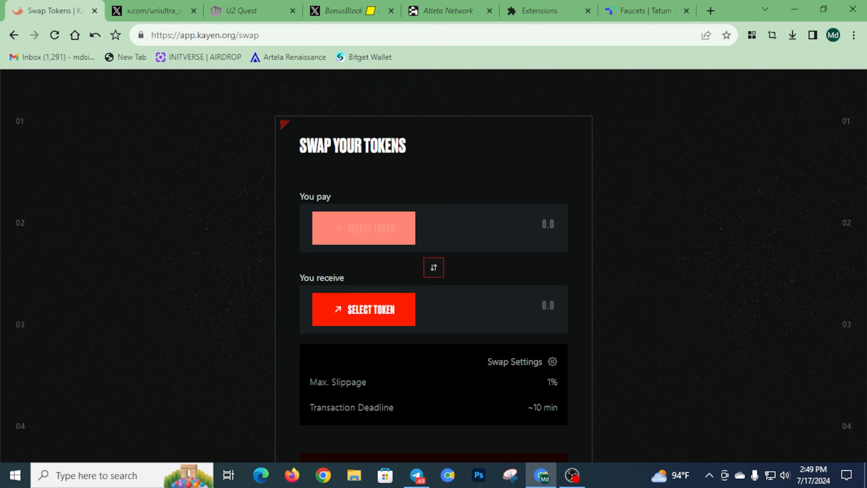
pyautogui.click(363, 228)
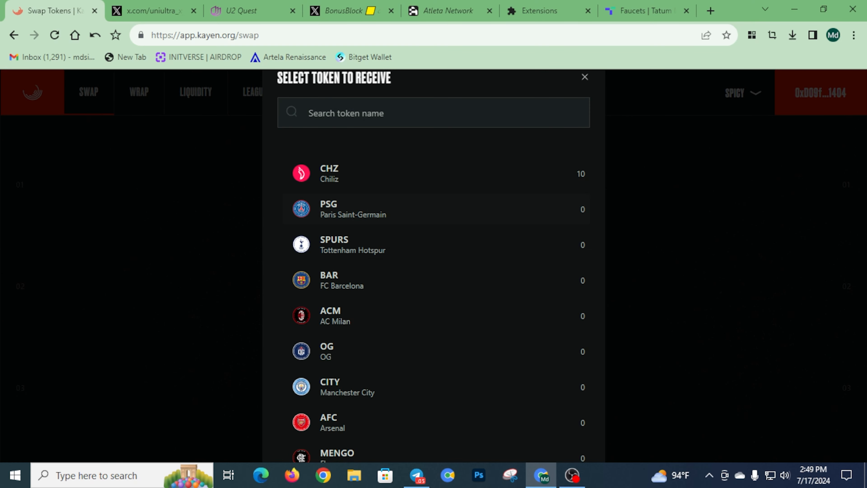
pyautogui.click(354, 209)
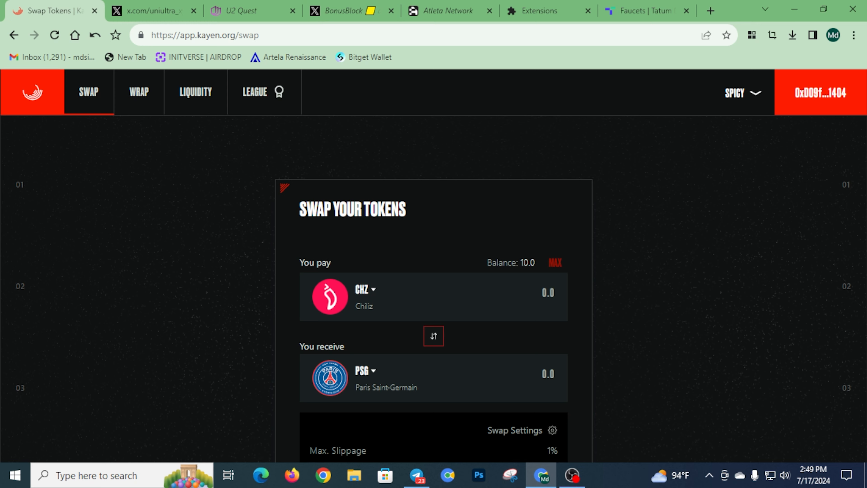
pyautogui.press('BackSpace')
pyautogui.press('BackSpace')
pyautogui.write('.0')
pyautogui.press('BackSpace')
pyautogui.write('1')
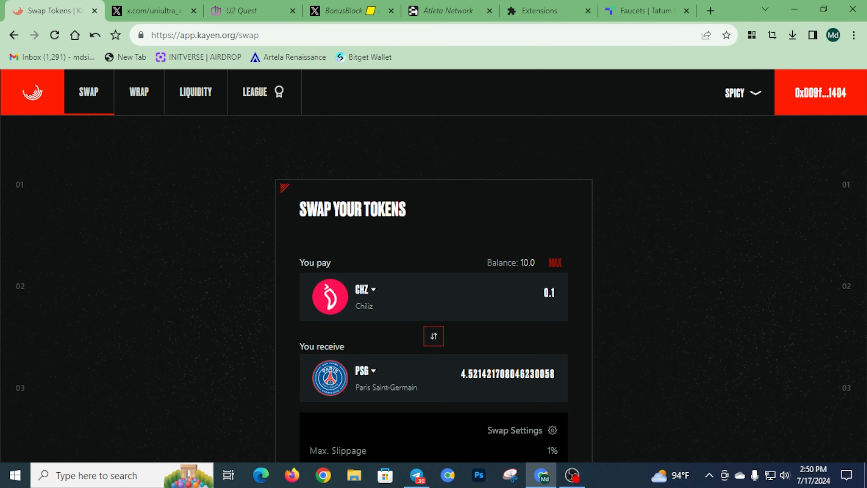
# Confirm the 0.1 CHZ to PSG swap and approve it in Bitget Wallet
pyautogui.scroll(-5, 434, 273)
pyautogui.scroll(3, 434, 273)
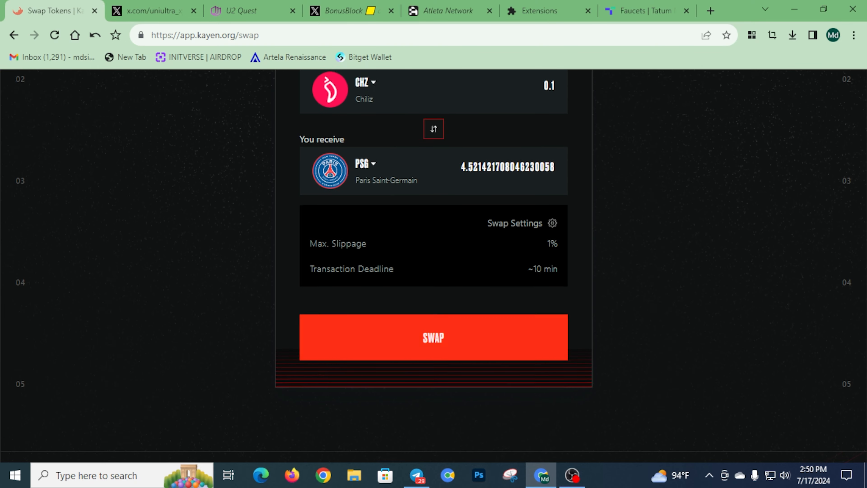
pyautogui.click(433, 417)
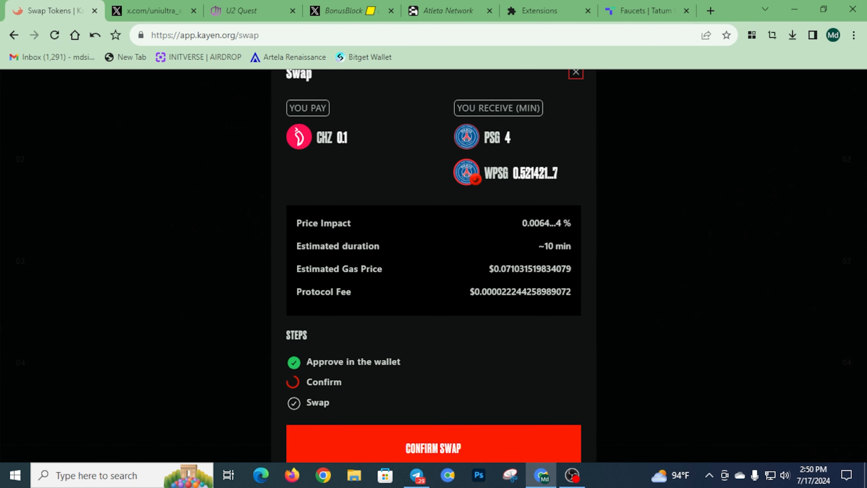
pyautogui.click(433, 445)
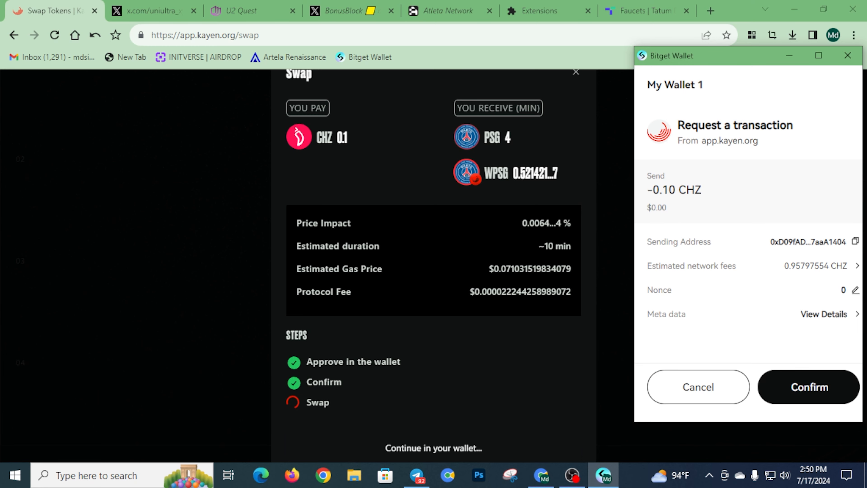
pyautogui.click(789, 377)
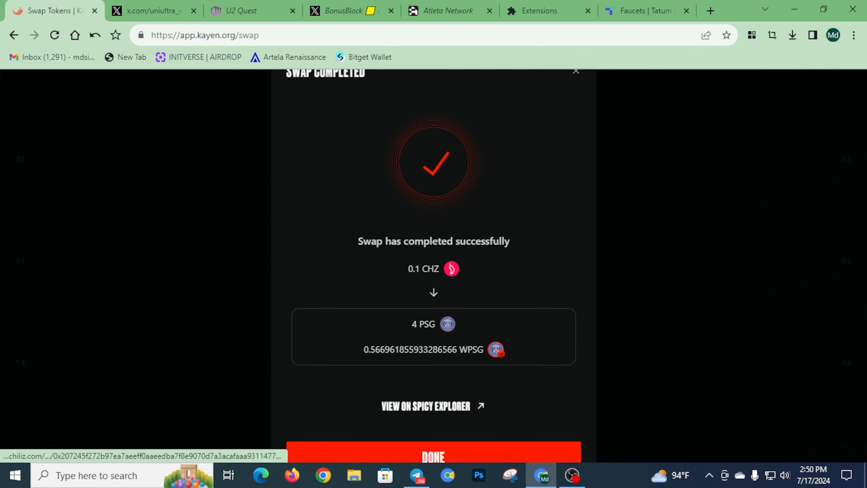
# Close the completed swap summary and choose SPURS as the next token to receive
pyautogui.click(433, 454)
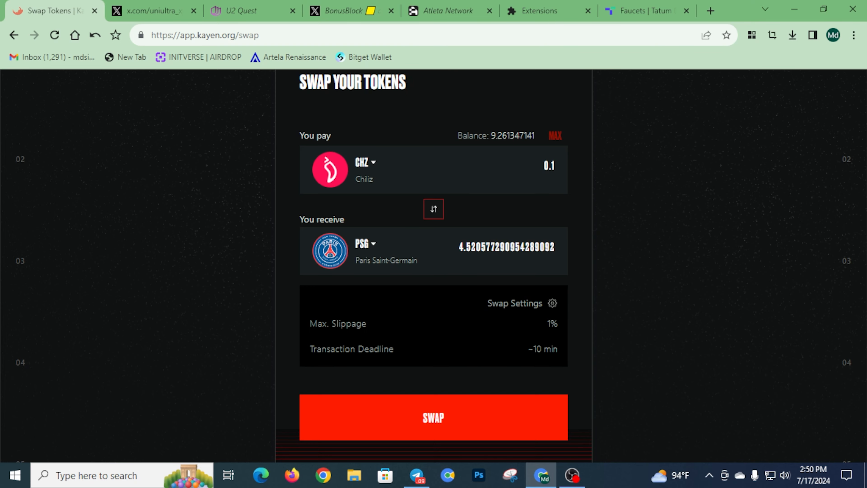
pyautogui.scroll(3, 434, 266)
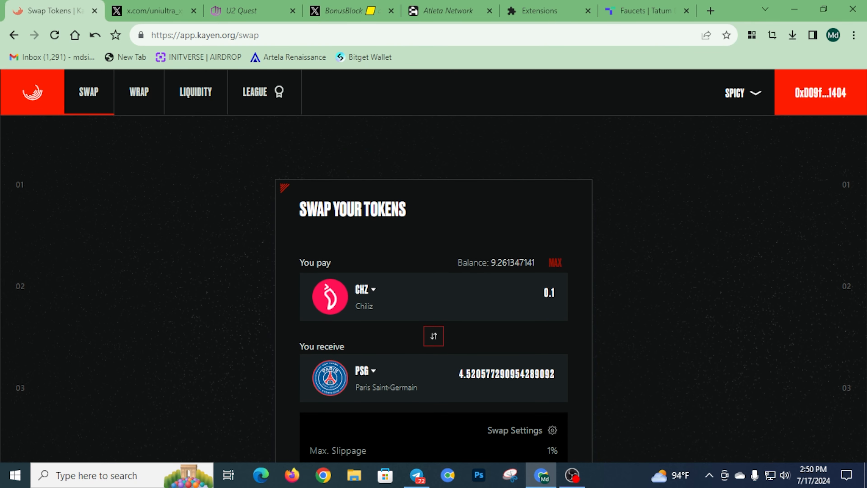
pyautogui.scroll(-3, 434, 266)
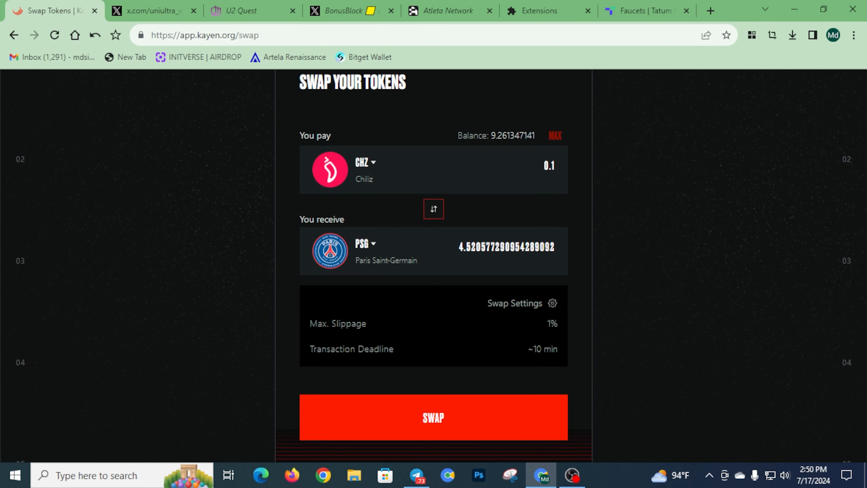
pyautogui.click(364, 244)
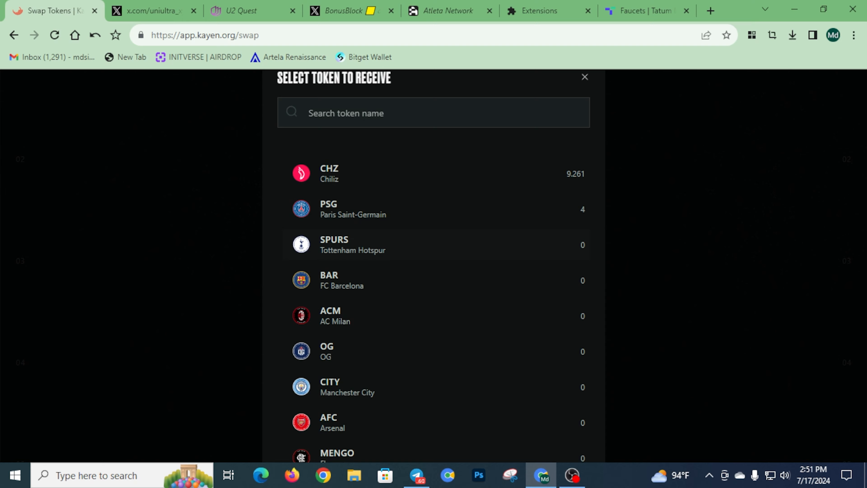
pyautogui.click(352, 244)
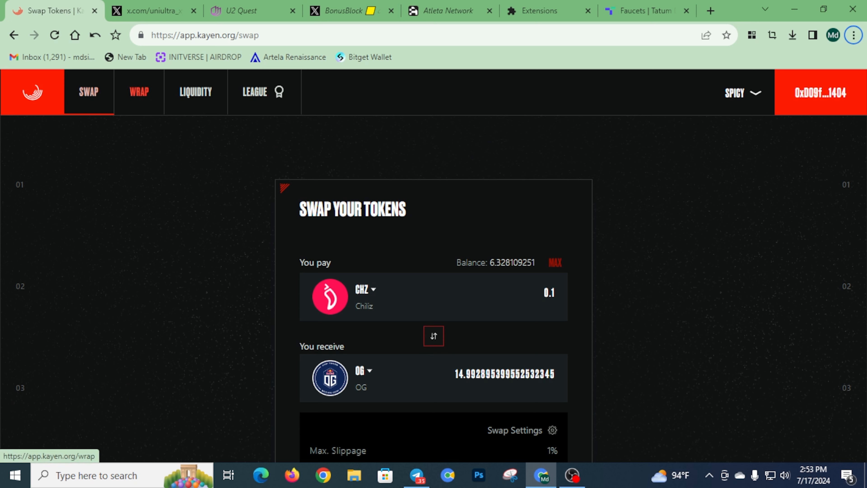
# Claim all five confirmed swaps in the Swap mission for 100 points
pyautogui.click(255, 91)
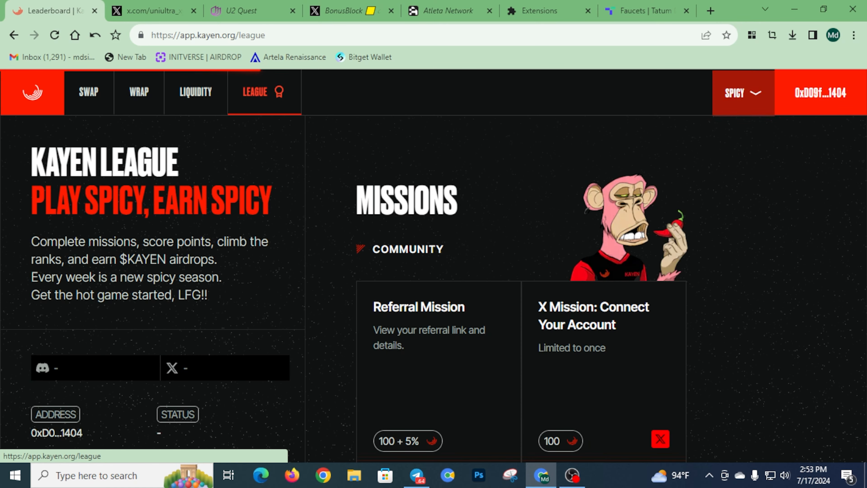
pyautogui.scroll(-10, 439, 291)
pyautogui.scroll(-18, 522, 307)
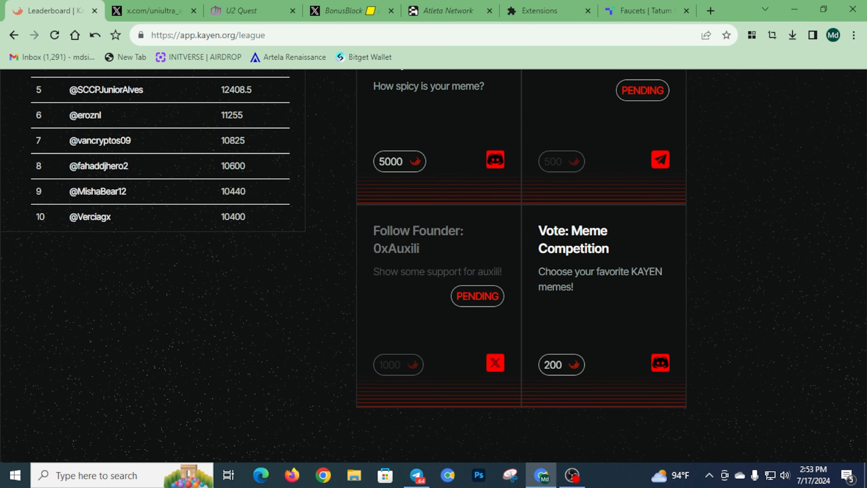
pyautogui.click(580, 320)
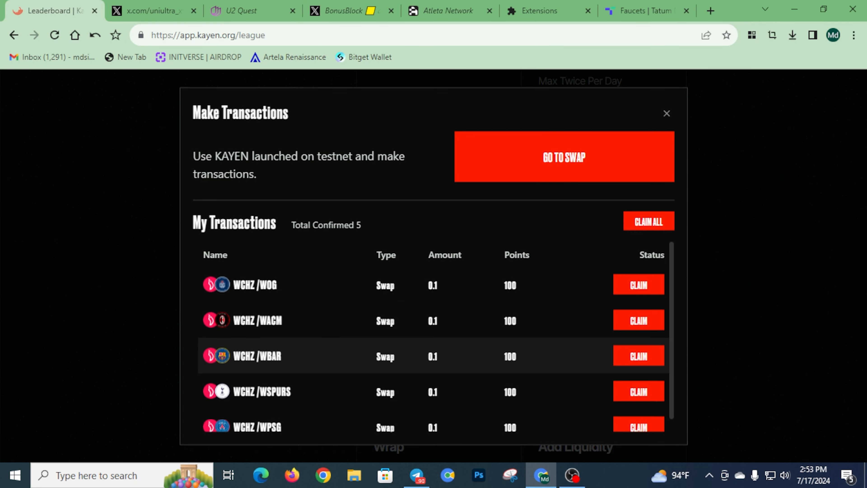
pyautogui.click(648, 221)
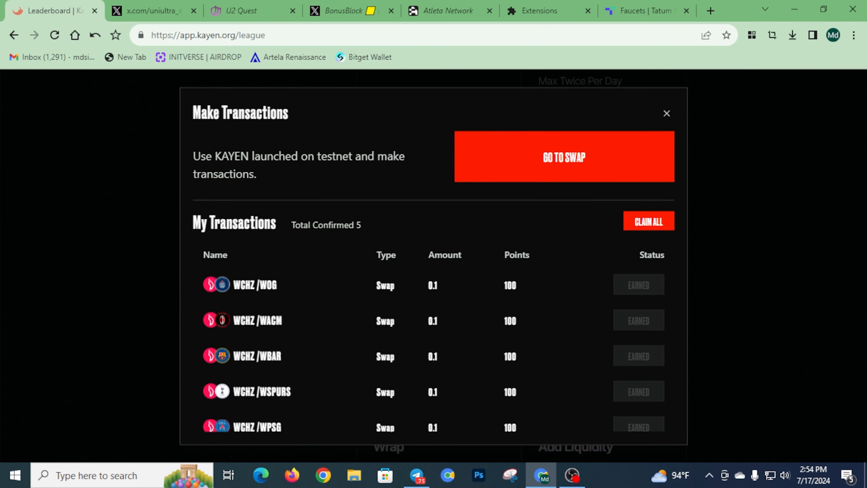
pyautogui.press('Escape')
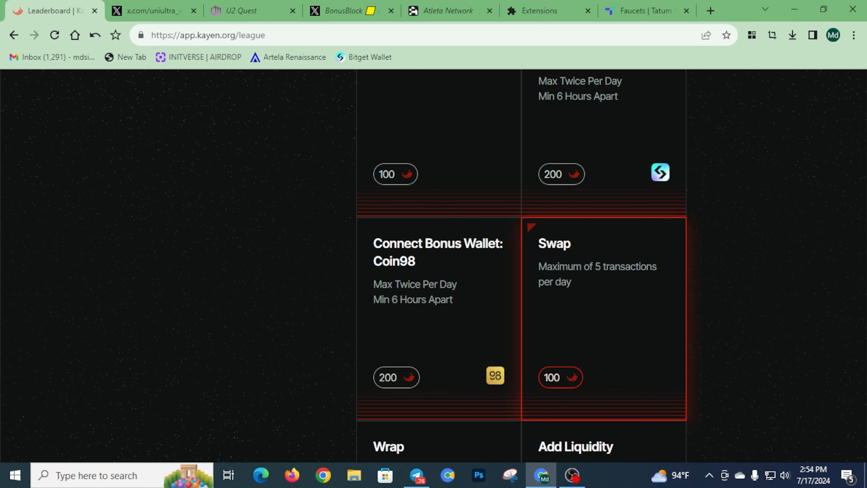
# Open the Wrap page from the Wrap mission and enter 1 PSG to wrap
pyautogui.scroll(-4, 521, 307)
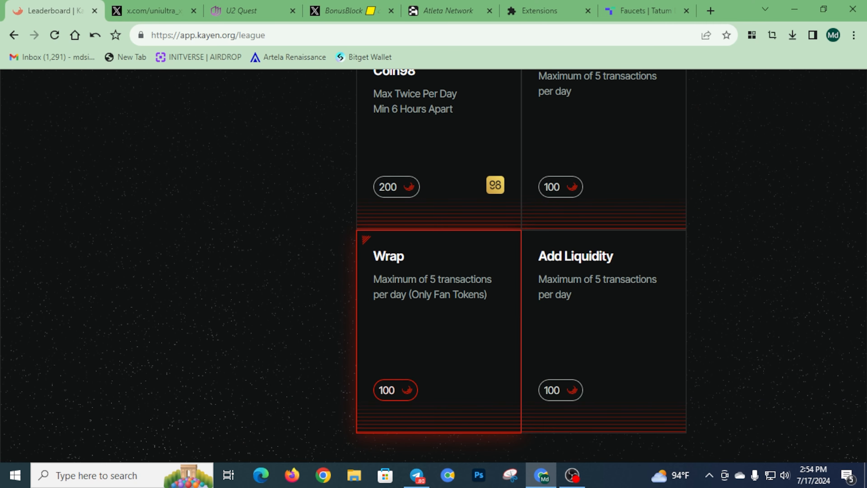
pyautogui.click(438, 327)
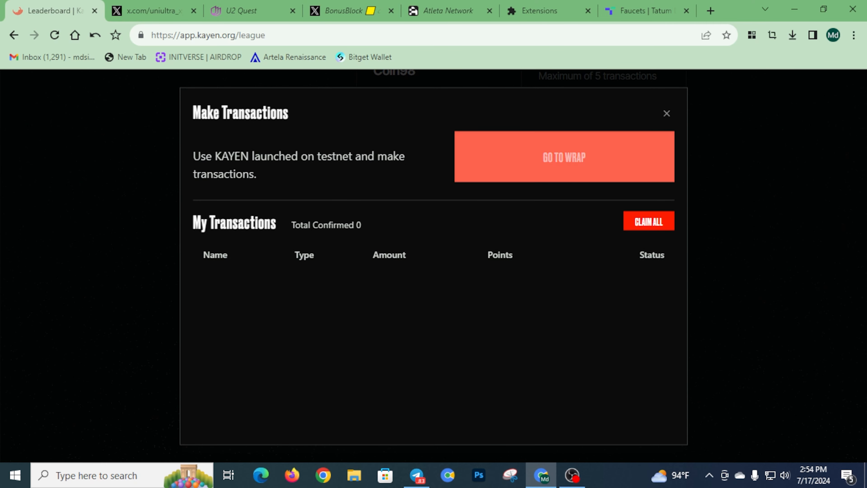
pyautogui.click(563, 156)
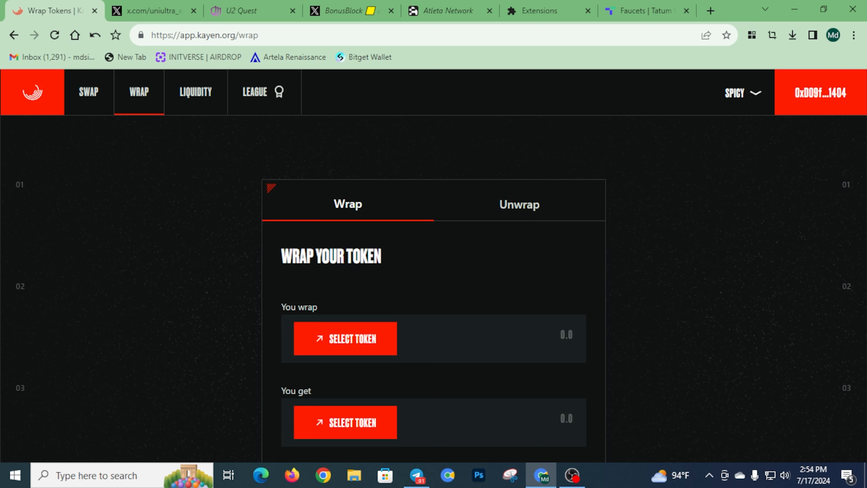
pyautogui.scroll(-3, 434, 266)
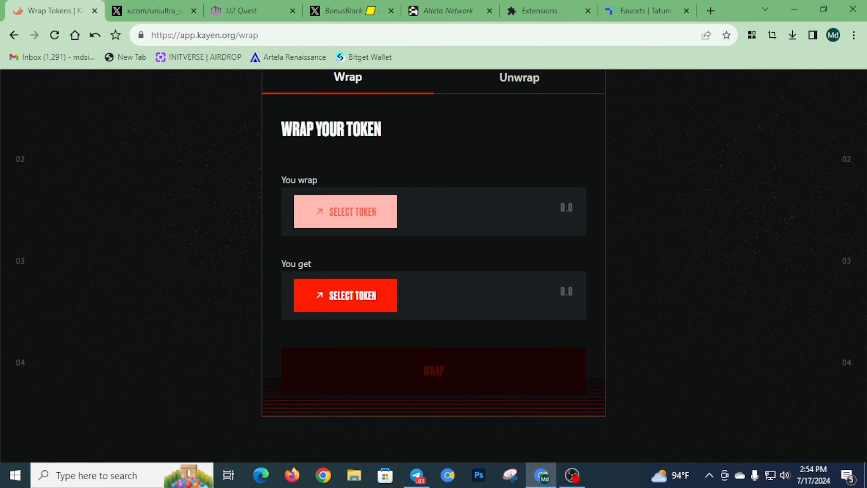
pyautogui.click(345, 211)
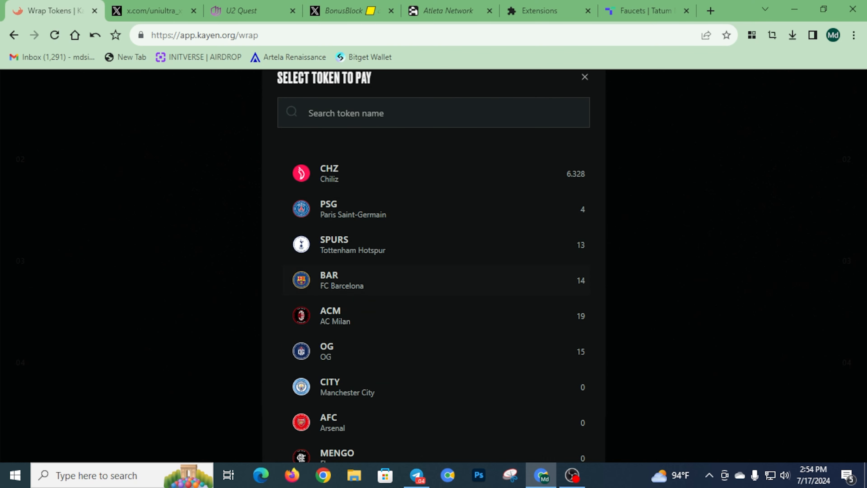
pyautogui.click(353, 209)
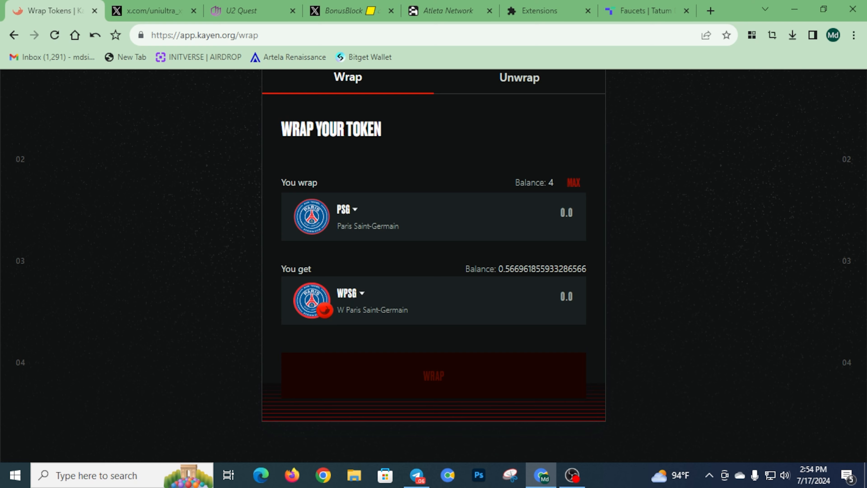
pyautogui.write('1')
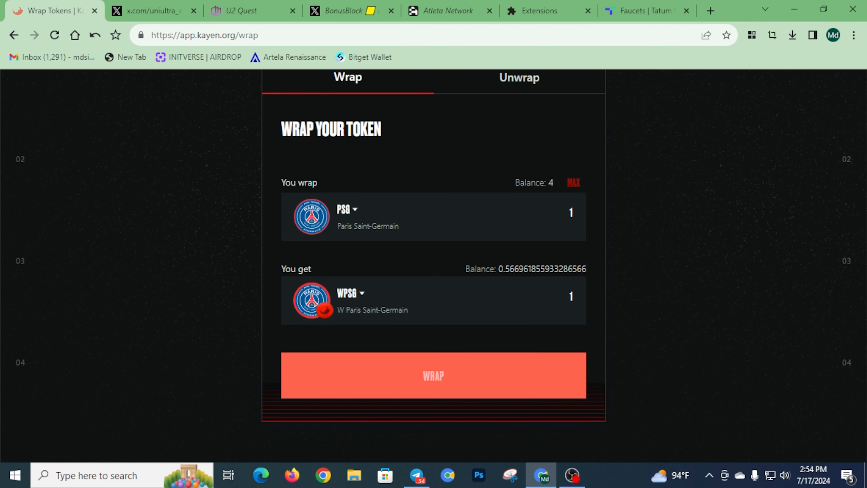
# Wrap the 1 PSG into WPSG, approving both Bitget Wallet prompts, and close the summary
pyautogui.click(433, 375)
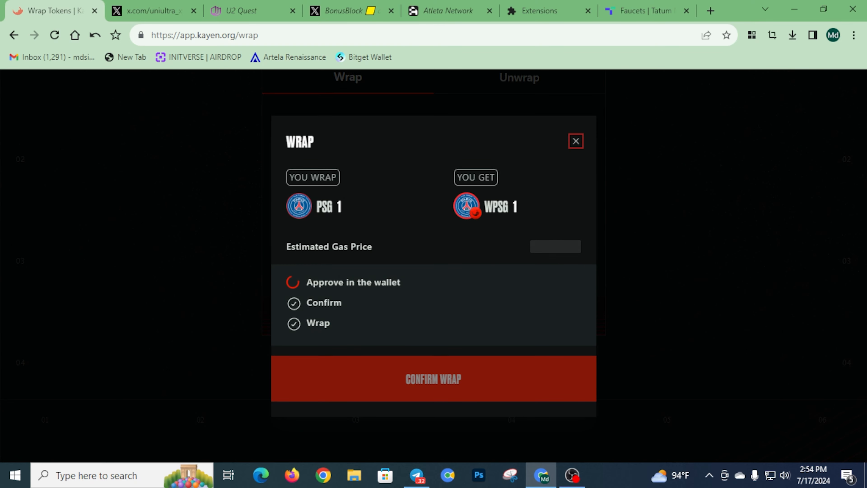
pyautogui.scroll(-1, 748, 266)
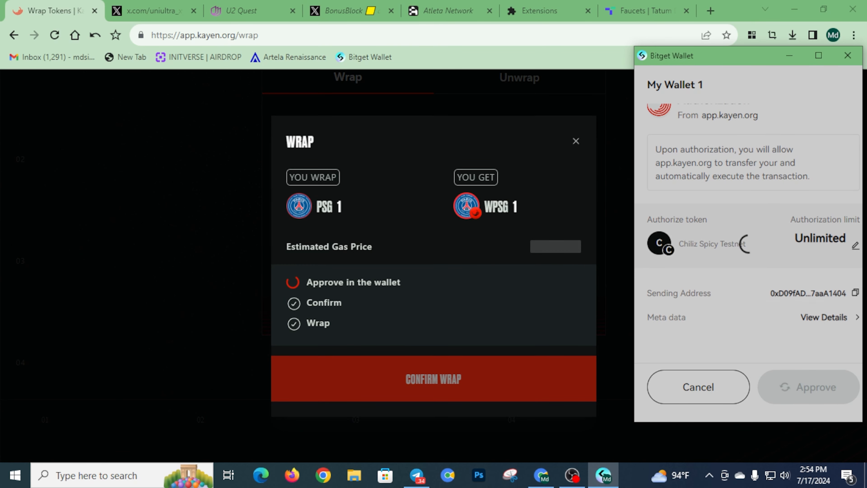
pyautogui.click(808, 387)
pyautogui.click(808, 387)
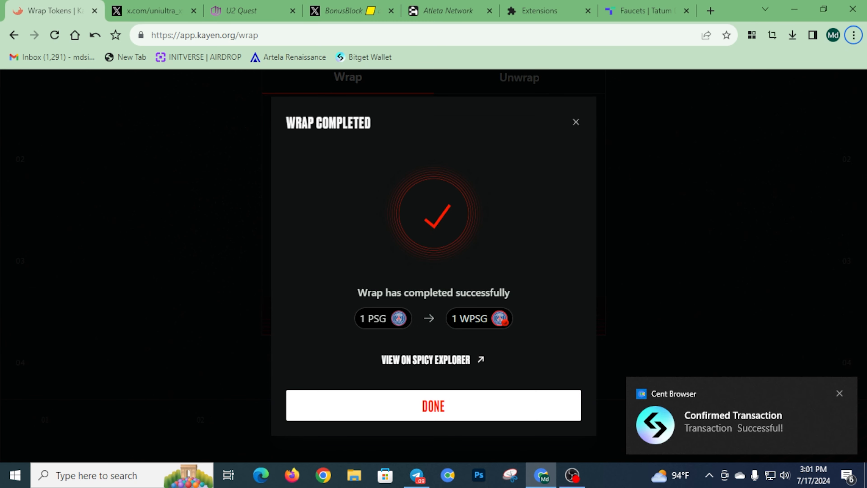
pyautogui.press('Escape')
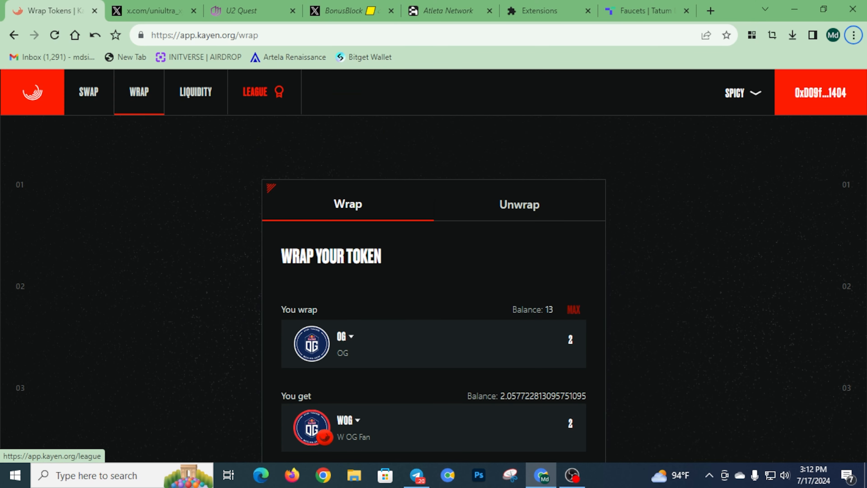
# Claim all five wrap transactions in the Wrap mission for 100 points
pyautogui.click(260, 92)
pyautogui.scroll(-15, 433, 267)
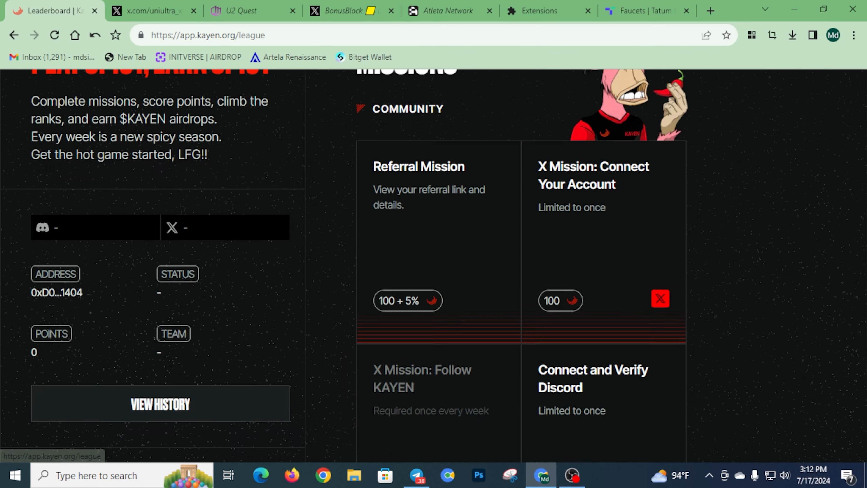
pyautogui.scroll(-10, 433, 266)
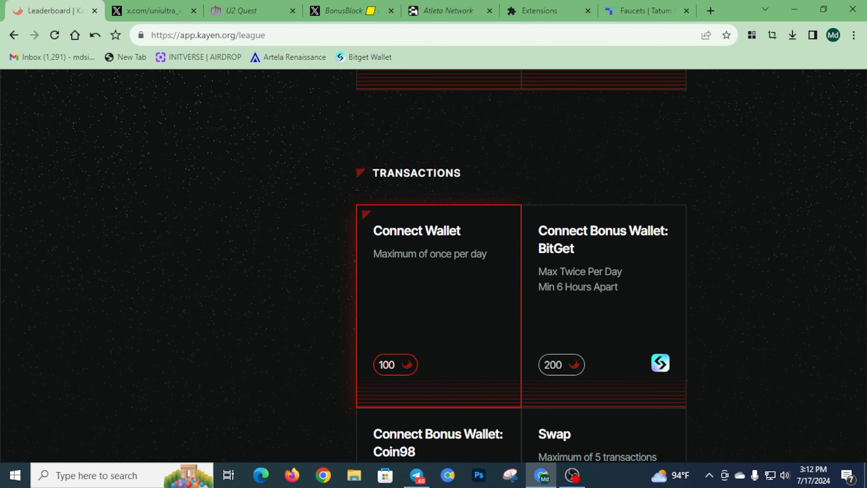
pyautogui.click(439, 205)
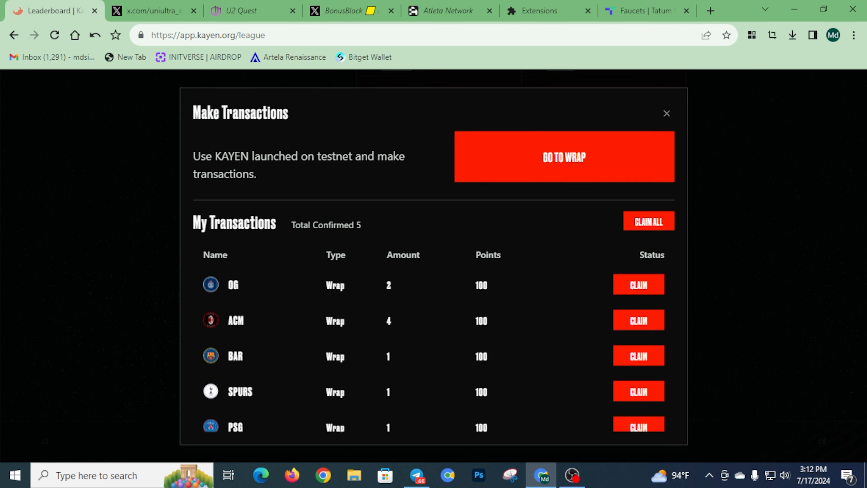
pyautogui.click(648, 222)
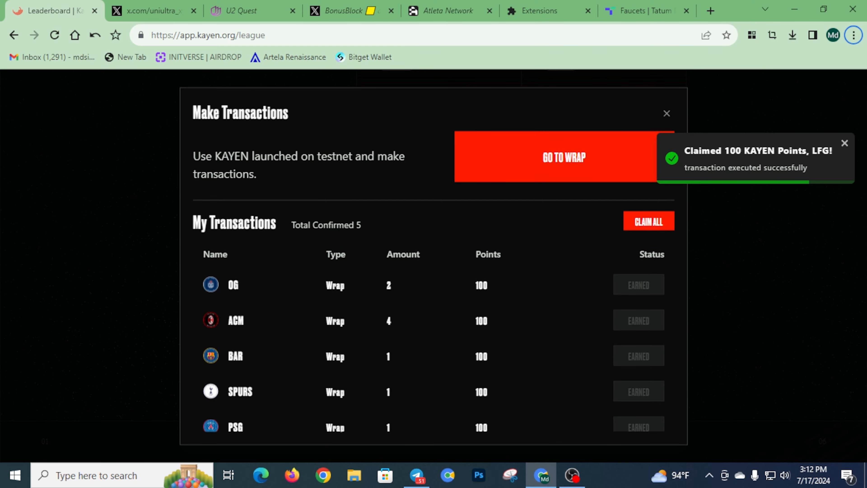
pyautogui.press('Escape')
pyautogui.scroll(3, 437, 239)
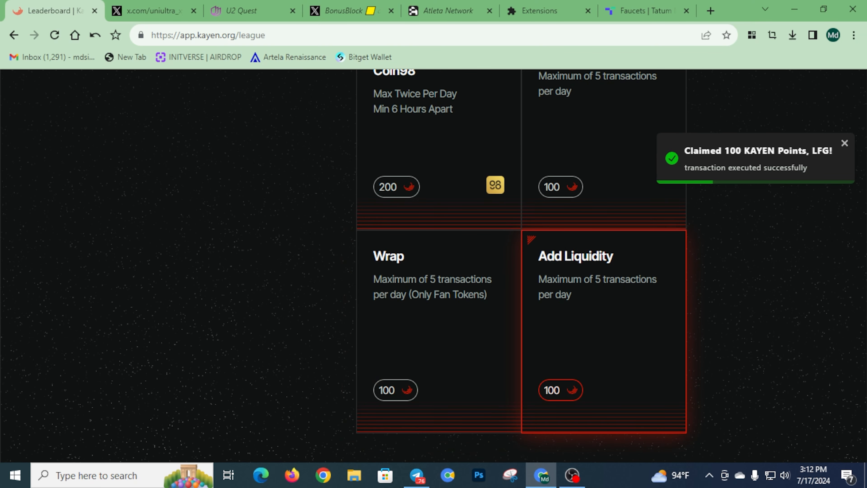
# Go from the Add Liquidity mission to the list of liquidity pools
pyautogui.click(603, 331)
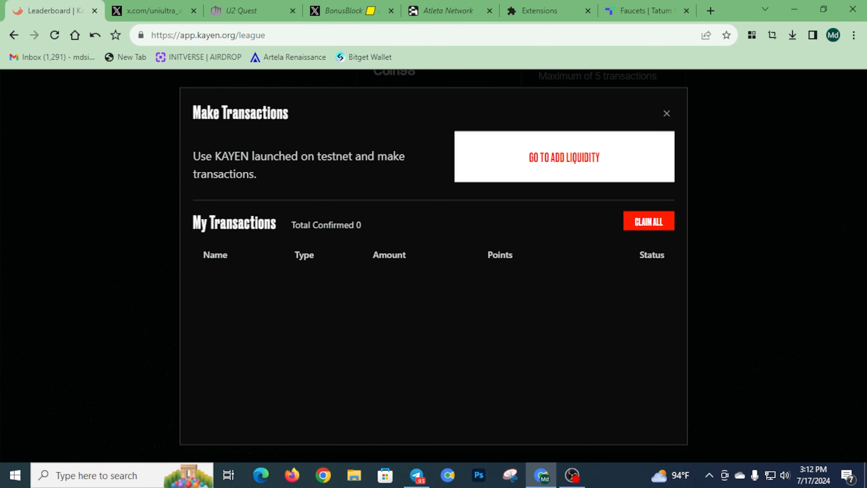
pyautogui.click(564, 157)
pyautogui.scroll(-12, 433, 269)
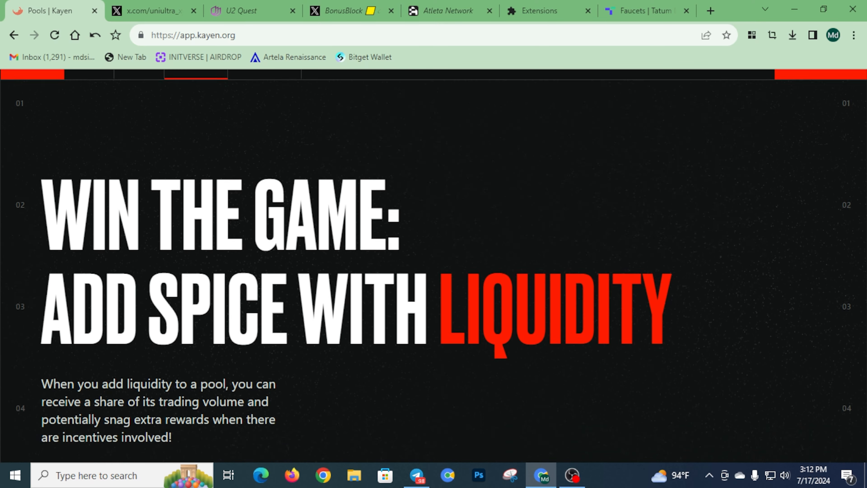
pyautogui.scroll(7, 433, 270)
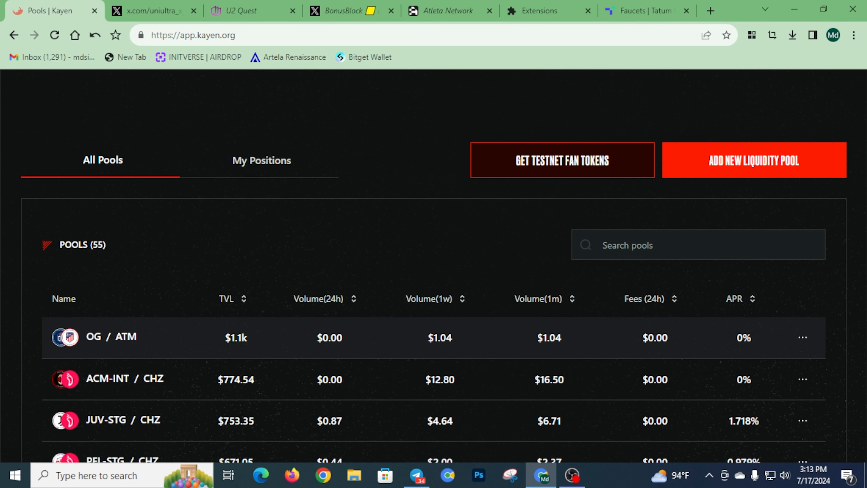
pyautogui.scroll(-8, 433, 324)
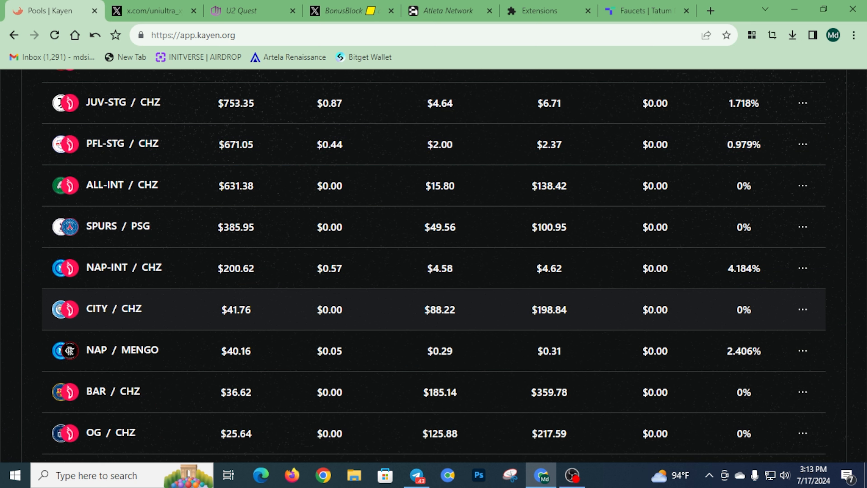
pyautogui.scroll(-3, 434, 267)
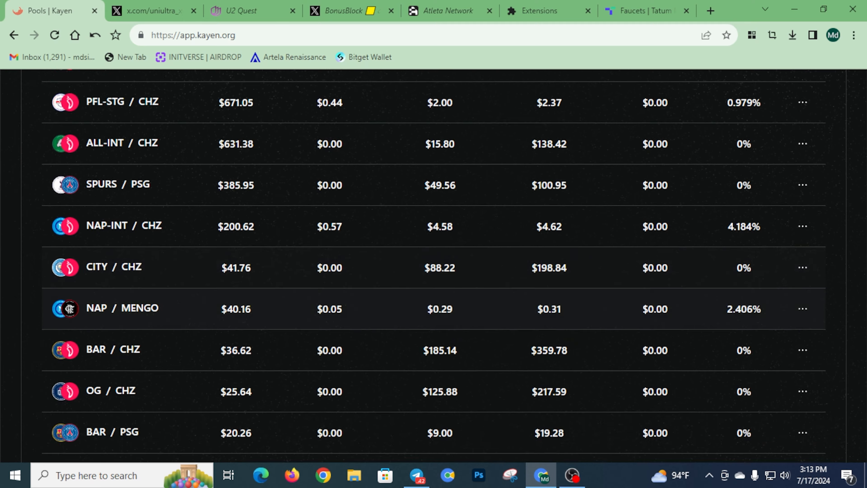
pyautogui.scroll(-6, 434, 300)
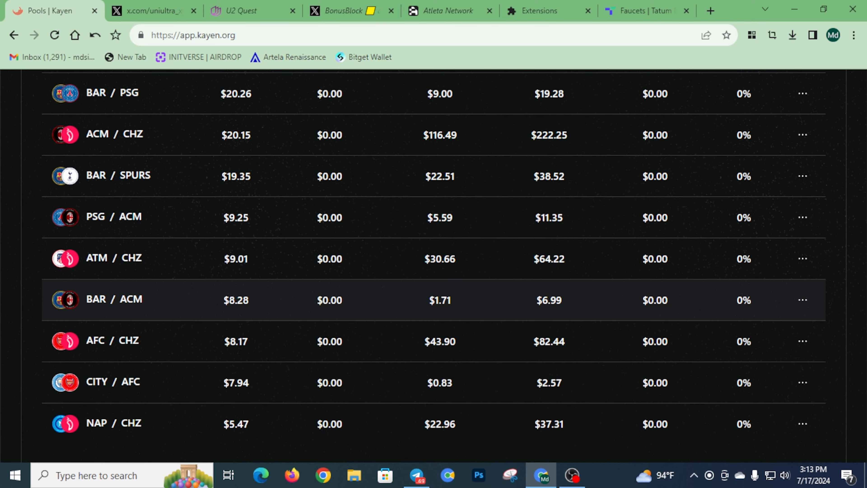
# Open the BAR / ACM pool and enter 1 ACM, pairing about 3.117 BAR
pyautogui.click(420, 299)
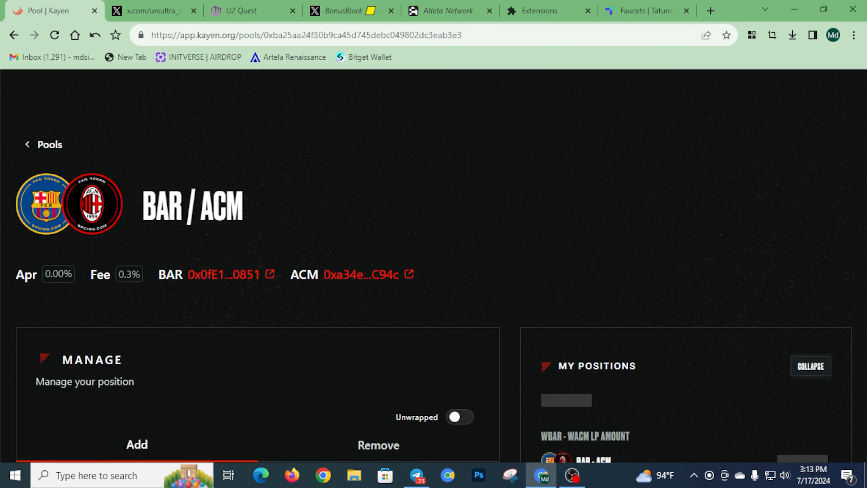
pyautogui.scroll(-3, 433, 266)
pyautogui.scroll(-5, 433, 267)
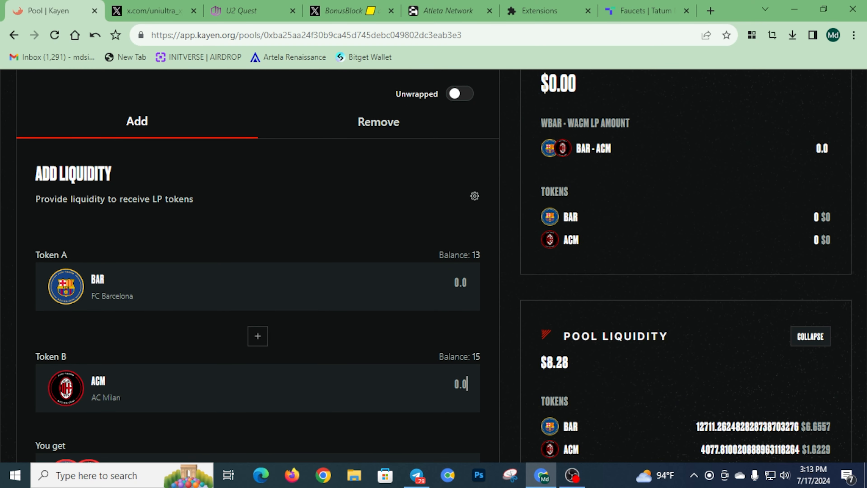
pyautogui.write('1')
pyautogui.scroll(-5, 258, 266)
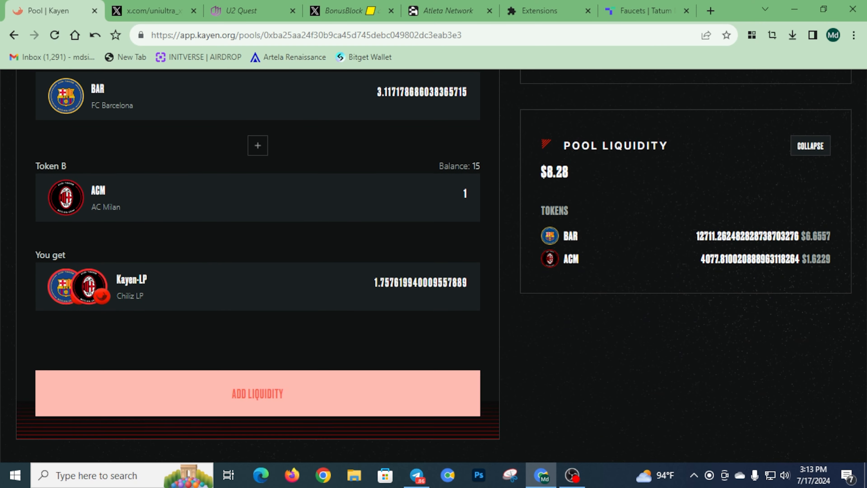
pyautogui.scroll(2, 258, 267)
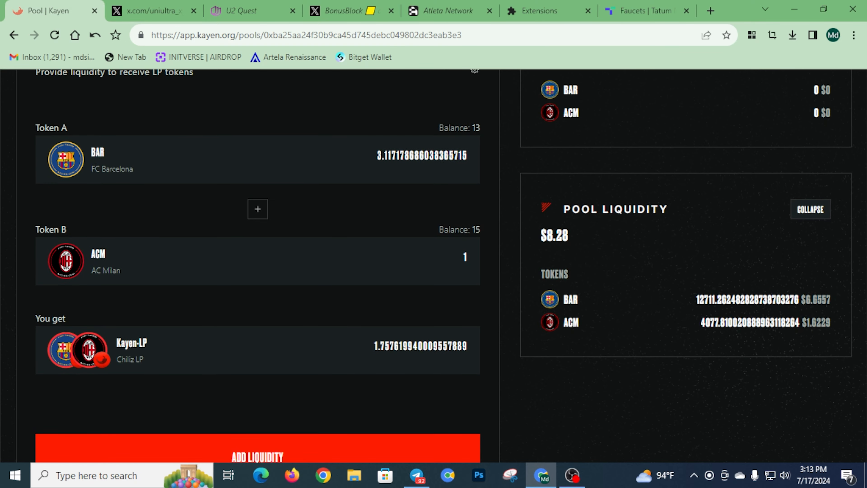
pyautogui.scroll(-2, 257, 266)
# Add the BAR / ACM liquidity, unlocking Bitget Wallet with its password and confirming
pyautogui.click(257, 393)
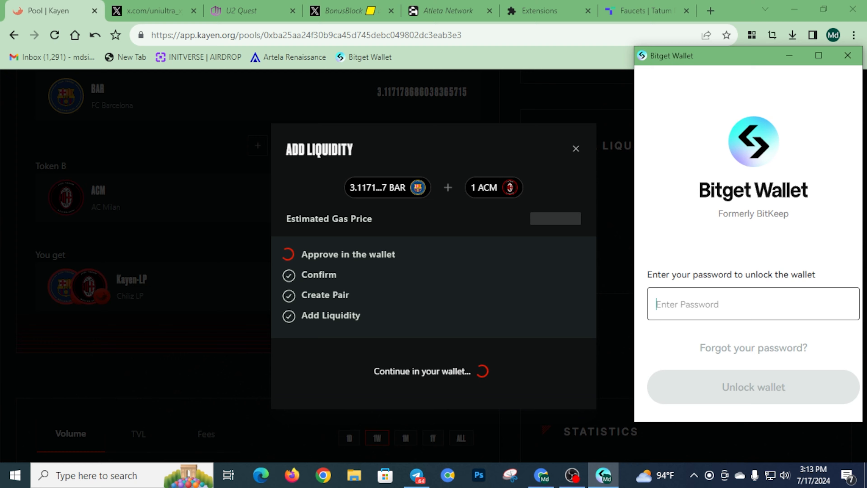
pyautogui.write('********')
pyautogui.press('Return')
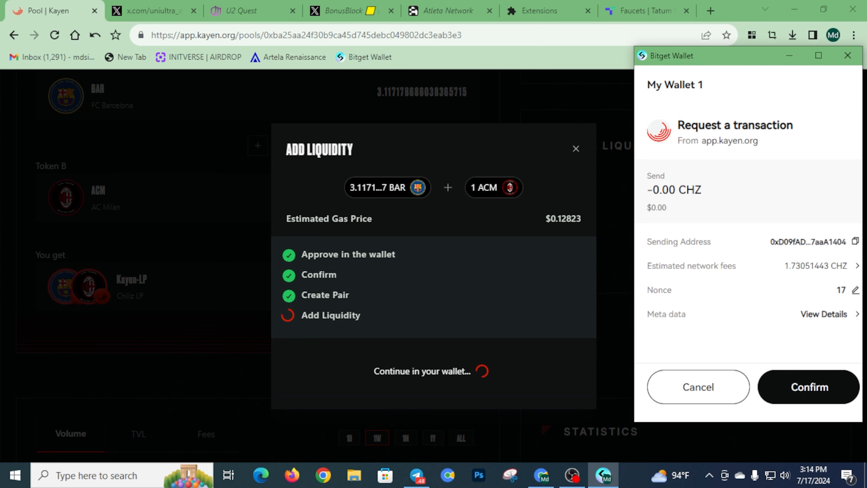
pyautogui.press('Return')
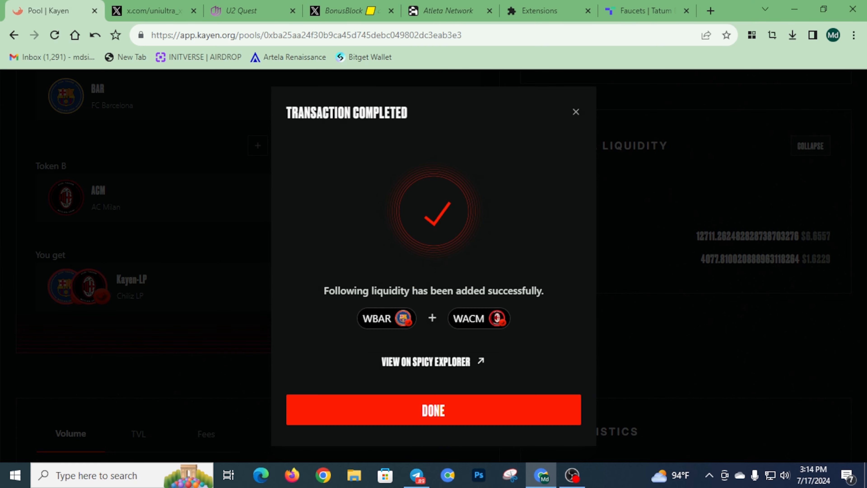
pyautogui.click(434, 409)
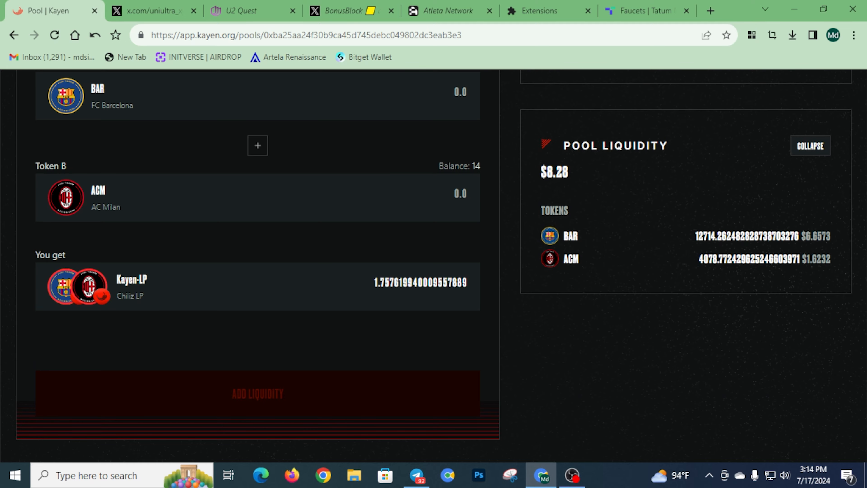
# Return from the BAR / ACM pool to the list of pools
pyautogui.scroll(4, 433, 263)
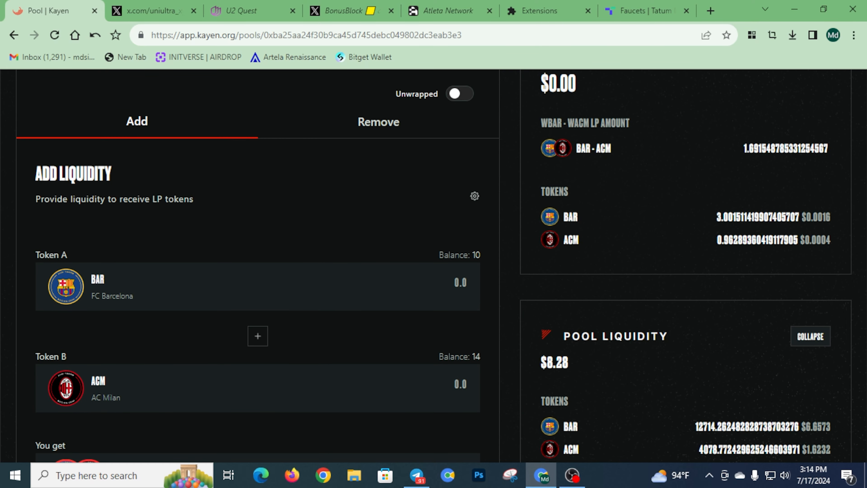
pyautogui.scroll(4, 433, 266)
pyautogui.scroll(3, 433, 266)
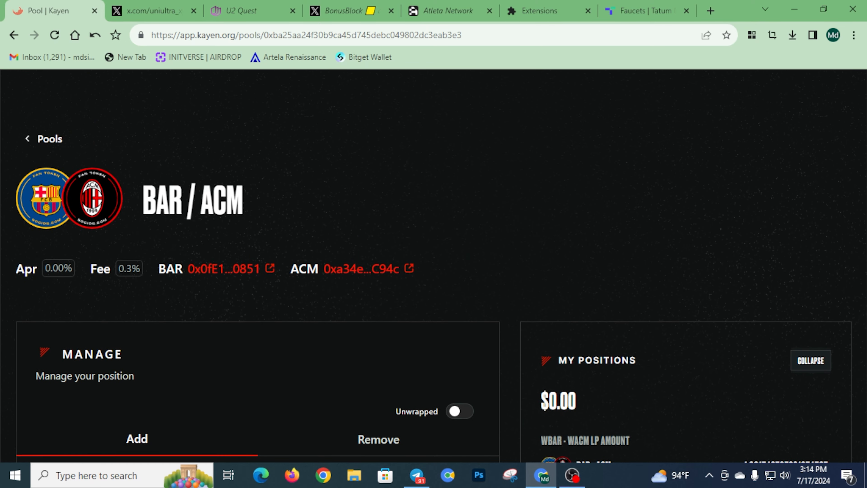
pyautogui.hotkey('alt', 'Left')
pyautogui.scroll(-12, 433, 266)
pyautogui.scroll(-8, 433, 297)
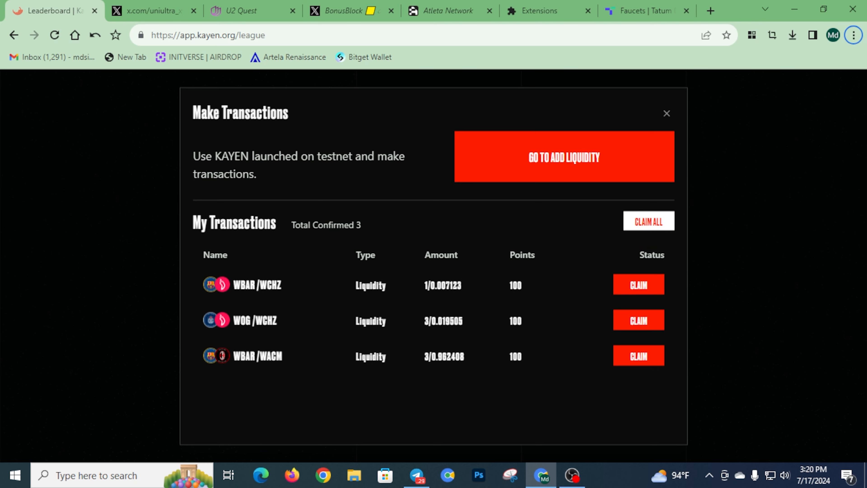
# Claim the points for all three Add Liquidity transactions at once with CLAIM ALL
pyautogui.click(648, 221)
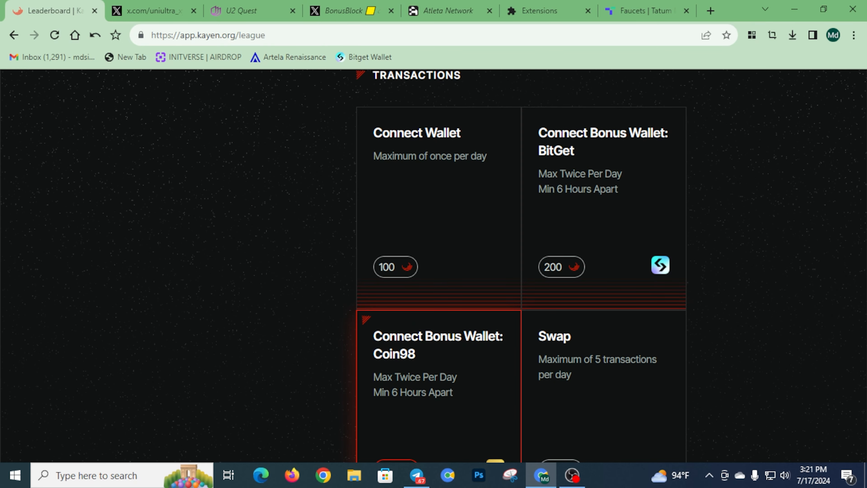
pyautogui.scroll(-6, 521, 266)
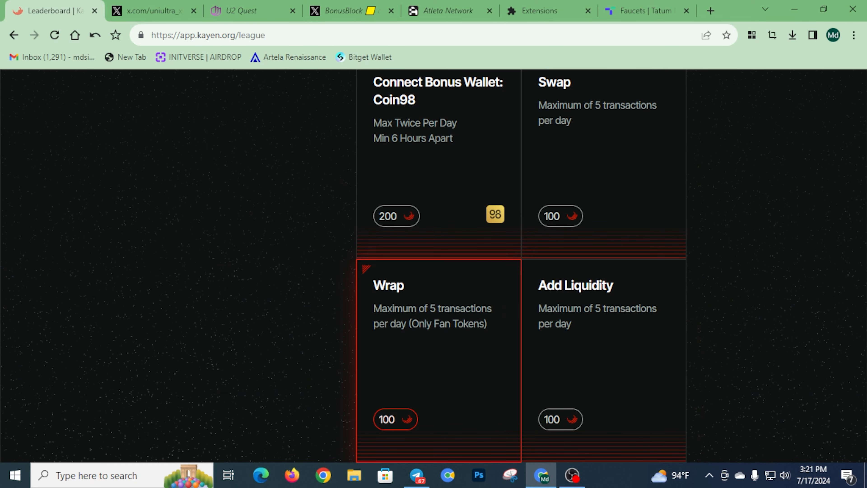
pyautogui.scroll(15, 439, 342)
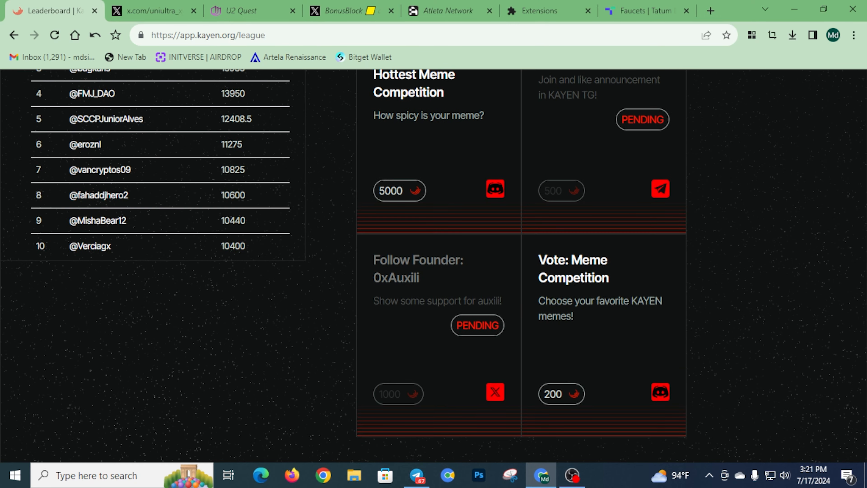
pyautogui.scroll(12, 439, 342)
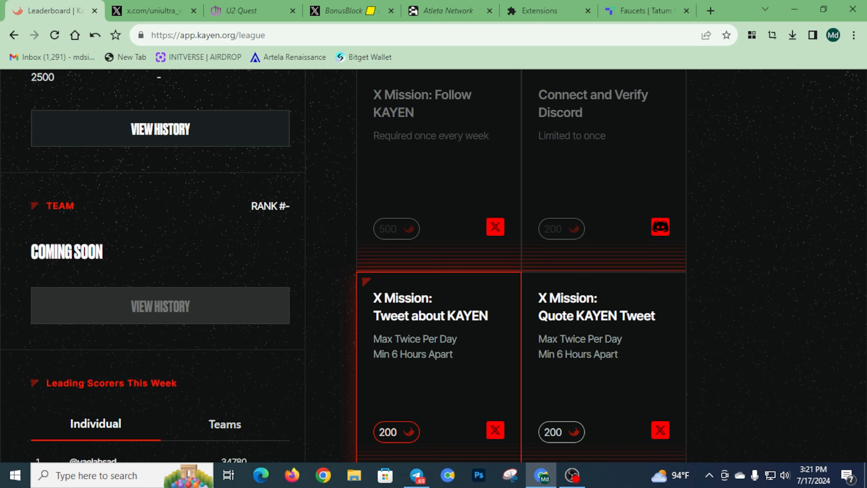
pyautogui.scroll(9, 438, 342)
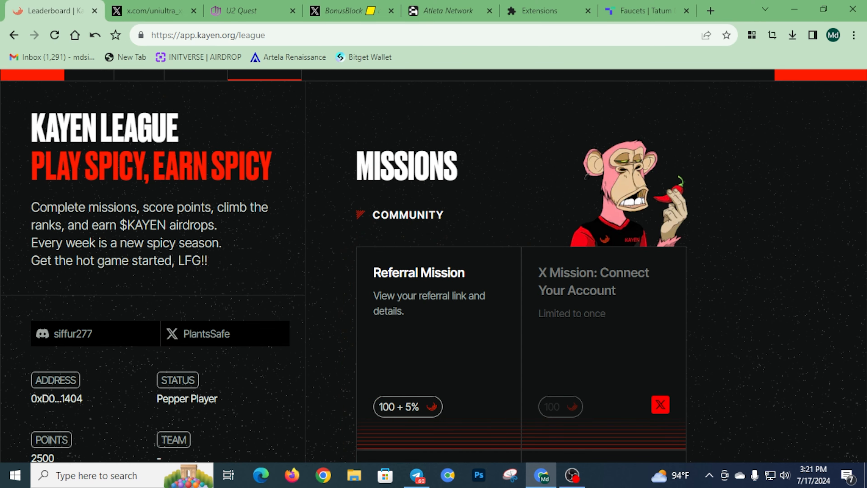
pyautogui.scroll(-3, 439, 341)
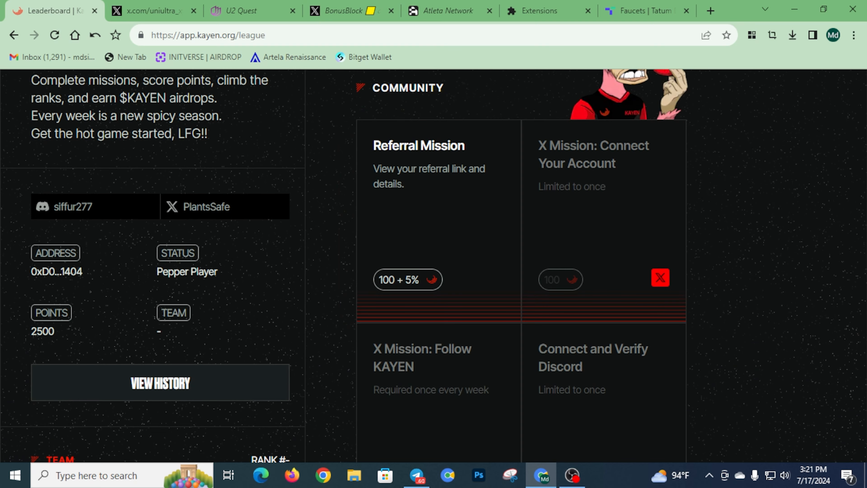
pyautogui.scroll(4, 438, 341)
pyautogui.scroll(-3, 439, 341)
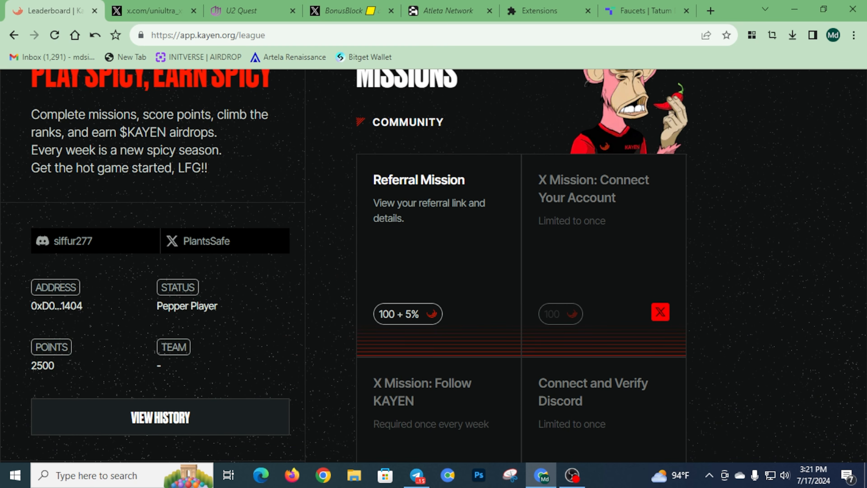
pyautogui.scroll(-4, 439, 341)
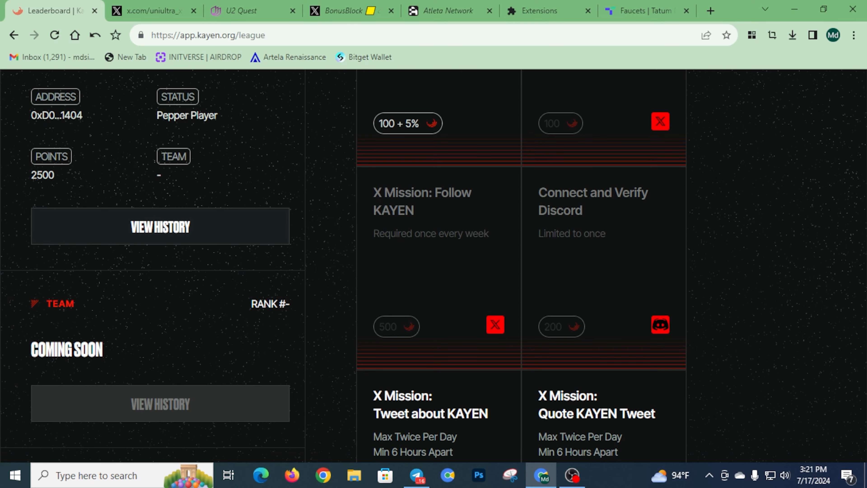
pyautogui.scroll(-6, 161, 273)
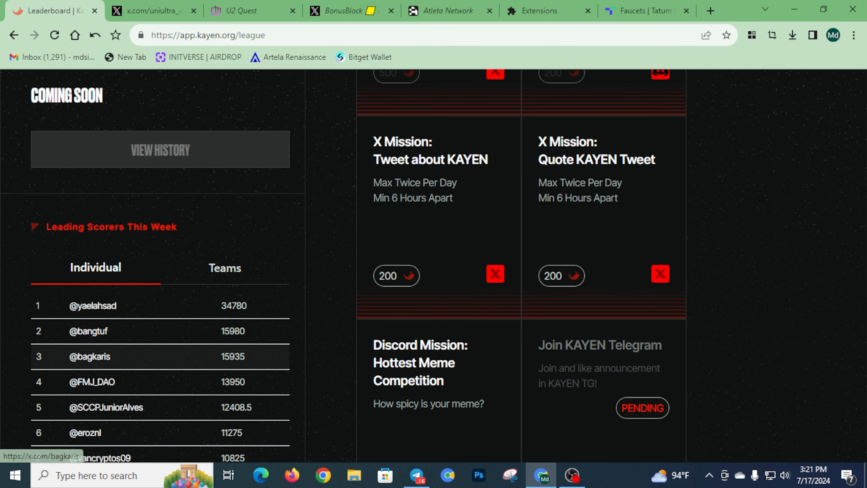
pyautogui.scroll(6, 160, 273)
pyautogui.scroll(6, 434, 266)
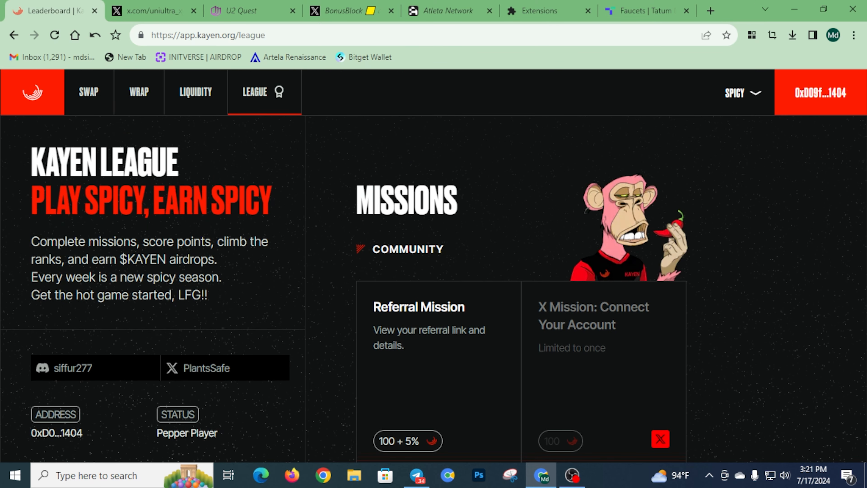